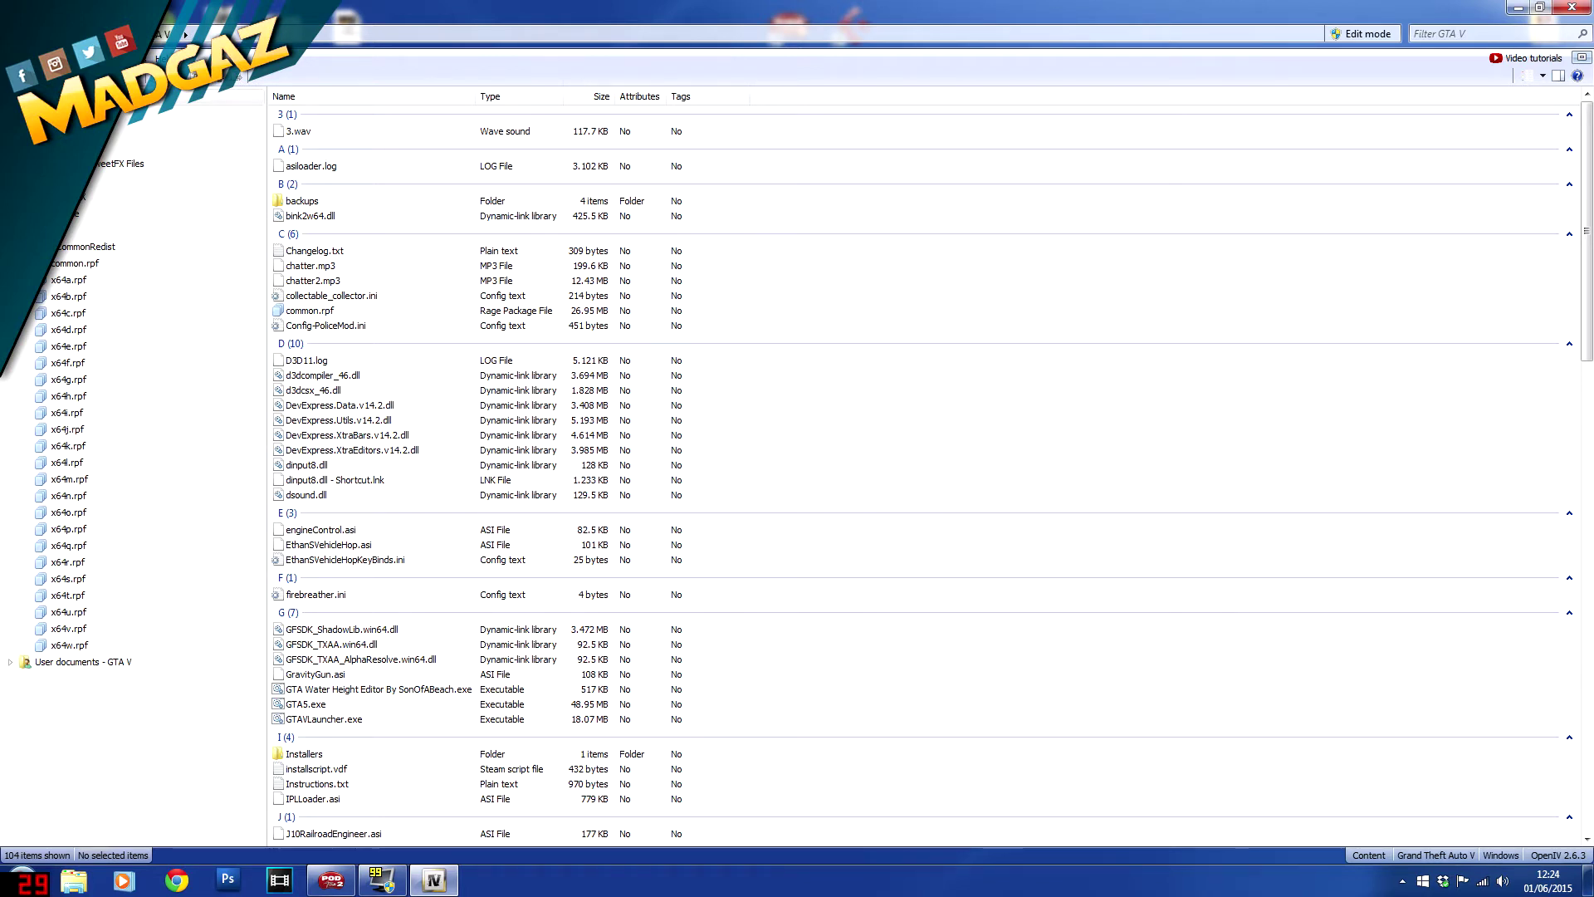
Check in Tools > ASI Manager that ASI Loader and OpenIV.ASI are installed, then close it.
{"action": "left_click", "coordinate": [156, 58]}
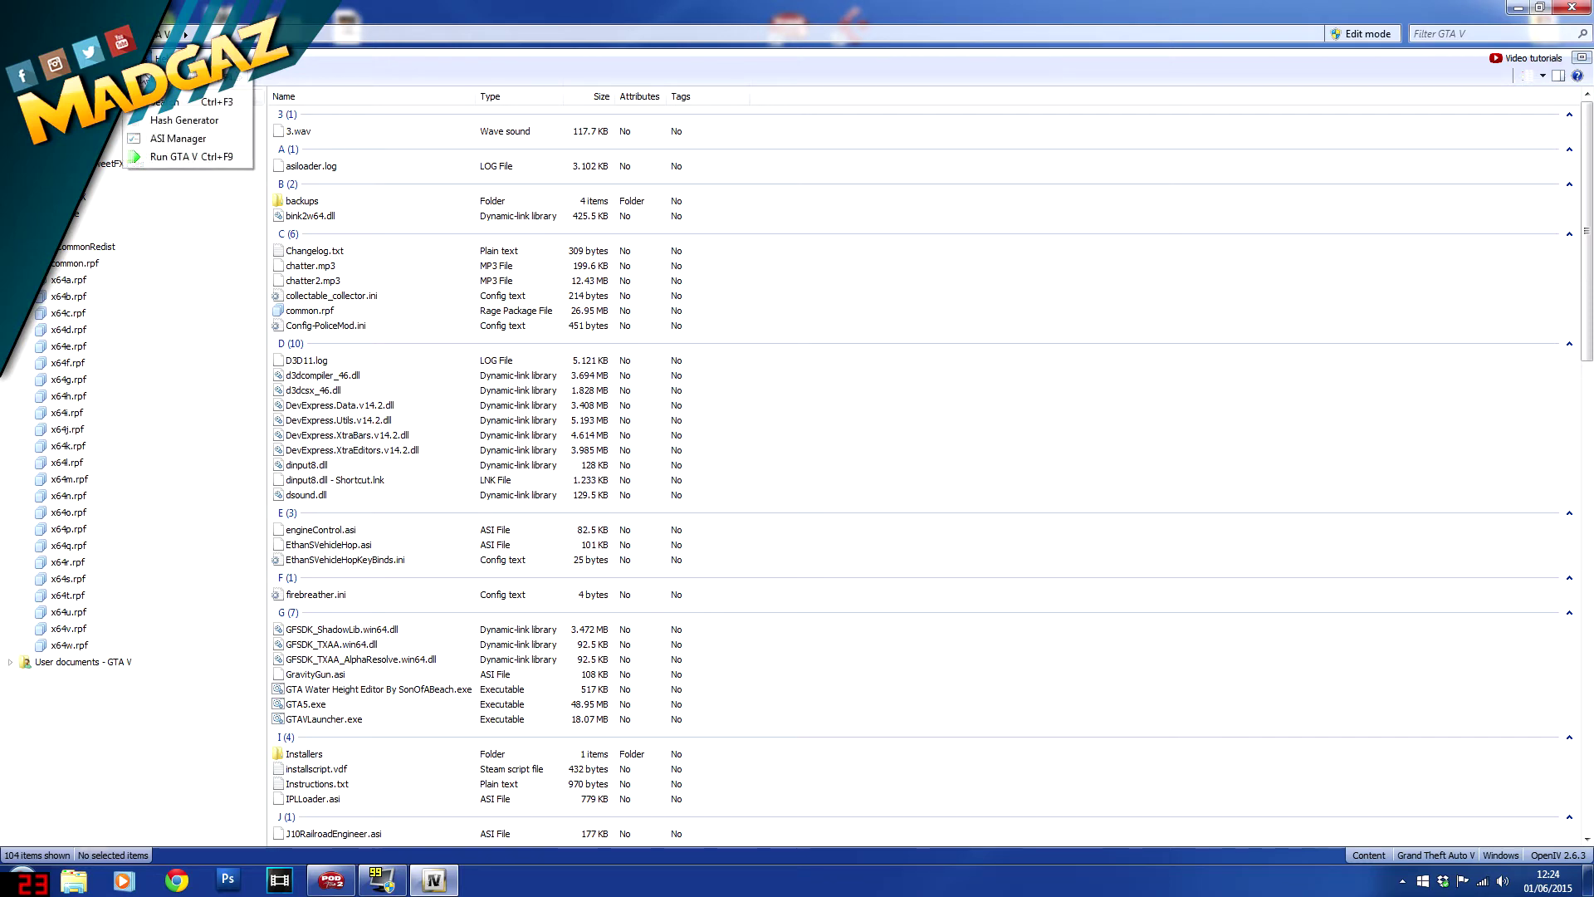
{"action": "left_click", "coordinate": [175, 138]}
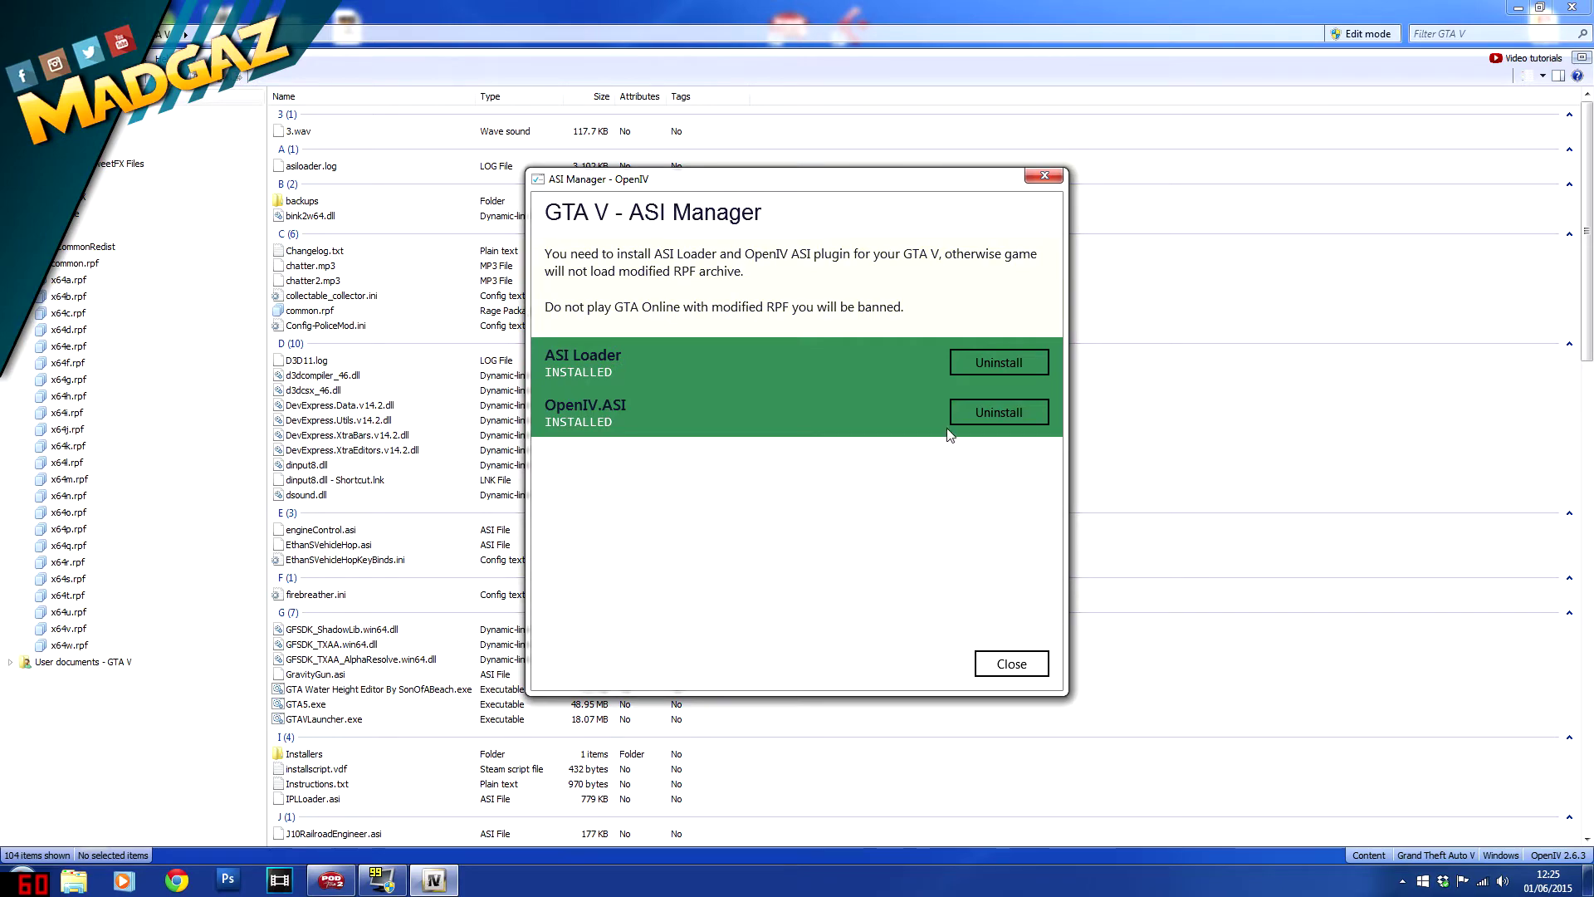
{"action": "left_click", "coordinate": [1005, 667]}
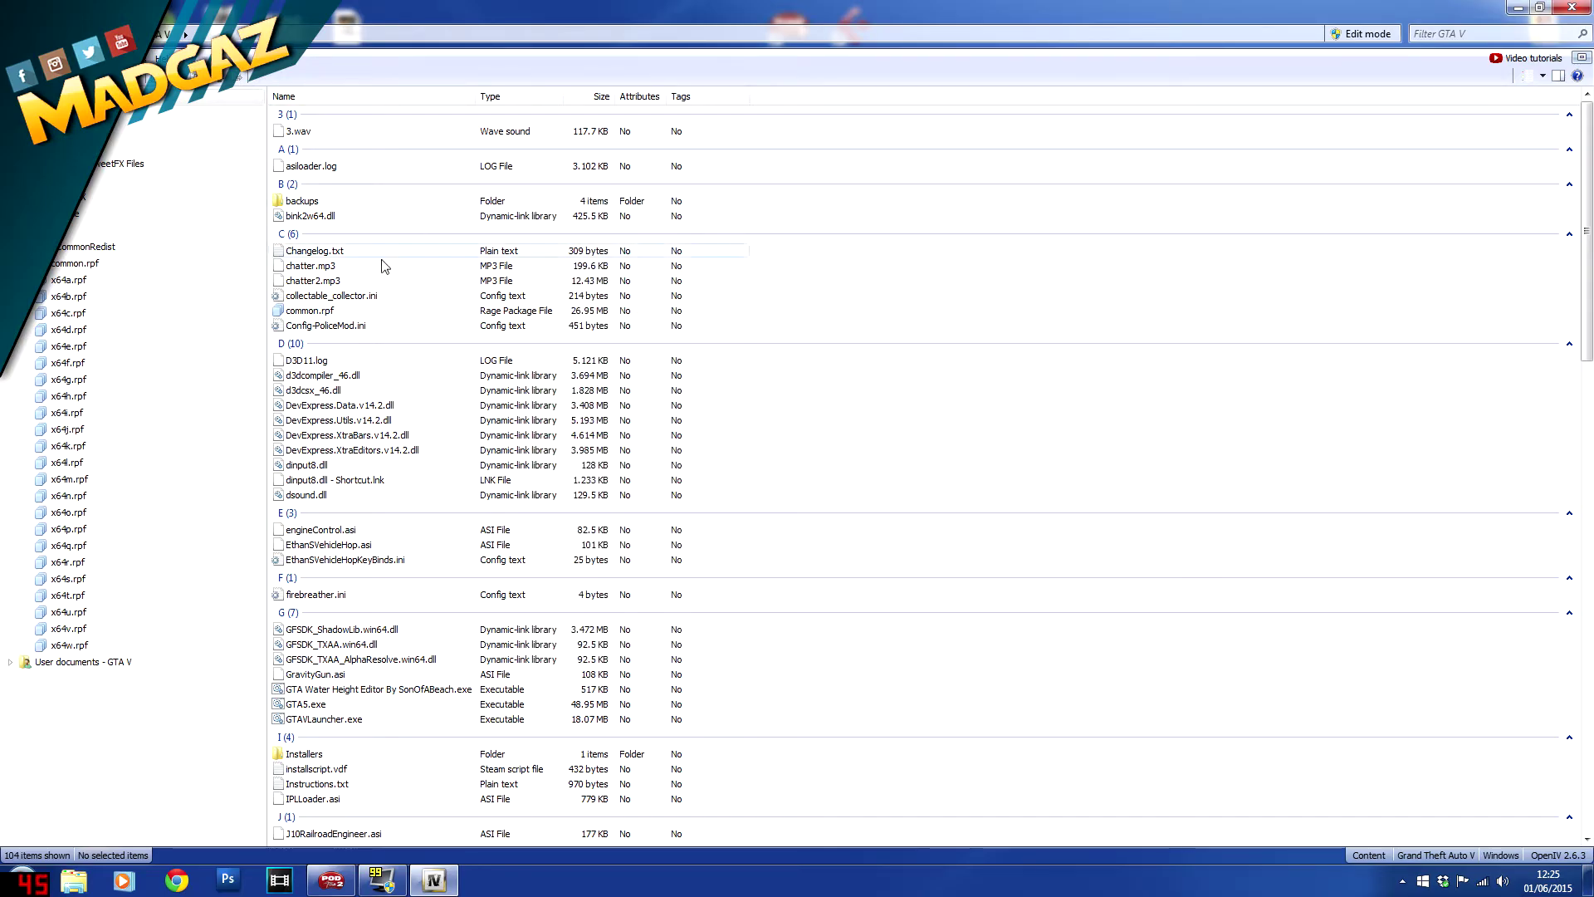
Search the game files for MASSACRO and enlarge the results window to show full paths.
{"action": "key", "text": "ctrl+f"}
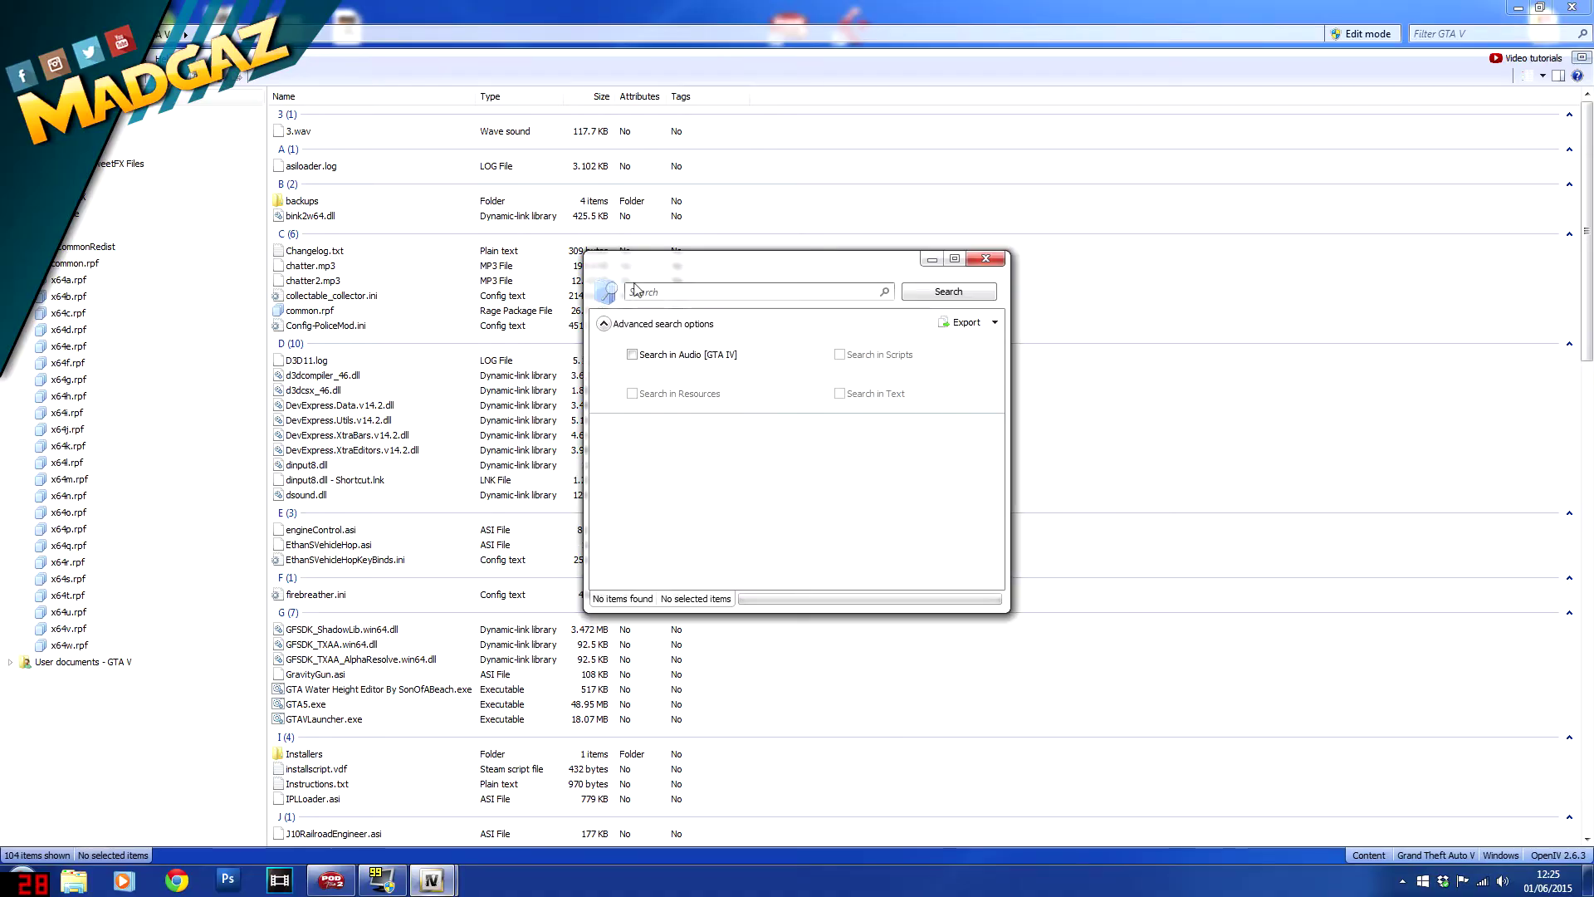
{"action": "key", "text": "Return"}
{"action": "type", "text": "MASSACRO"}
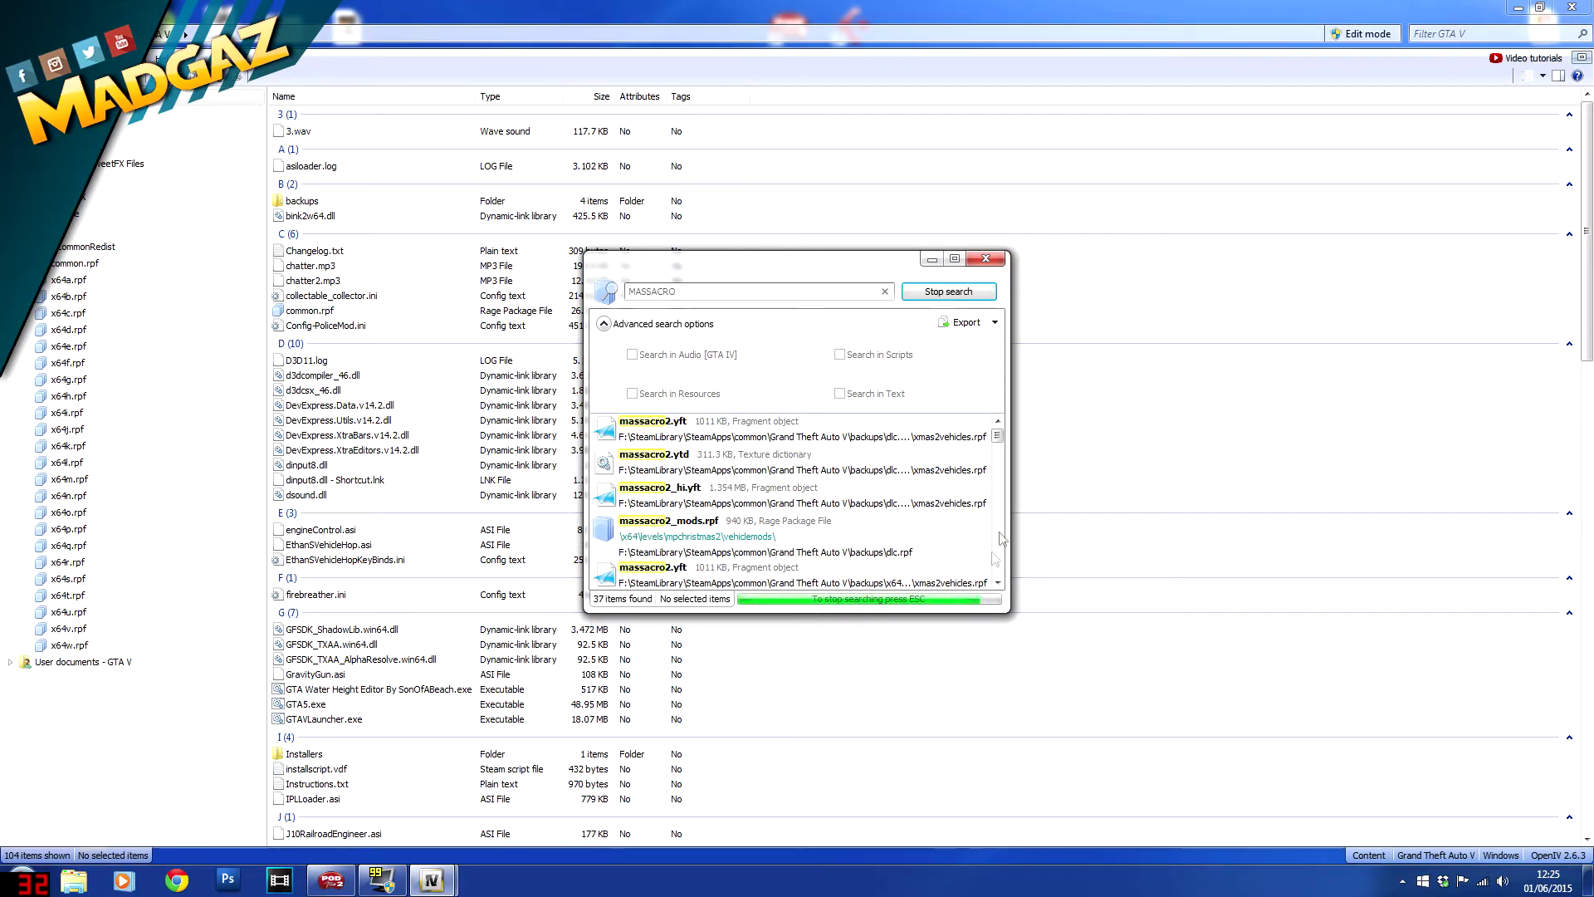
{"action": "left_click_drag", "start_coordinate": [1007, 610], "coordinate": [1480, 773]}
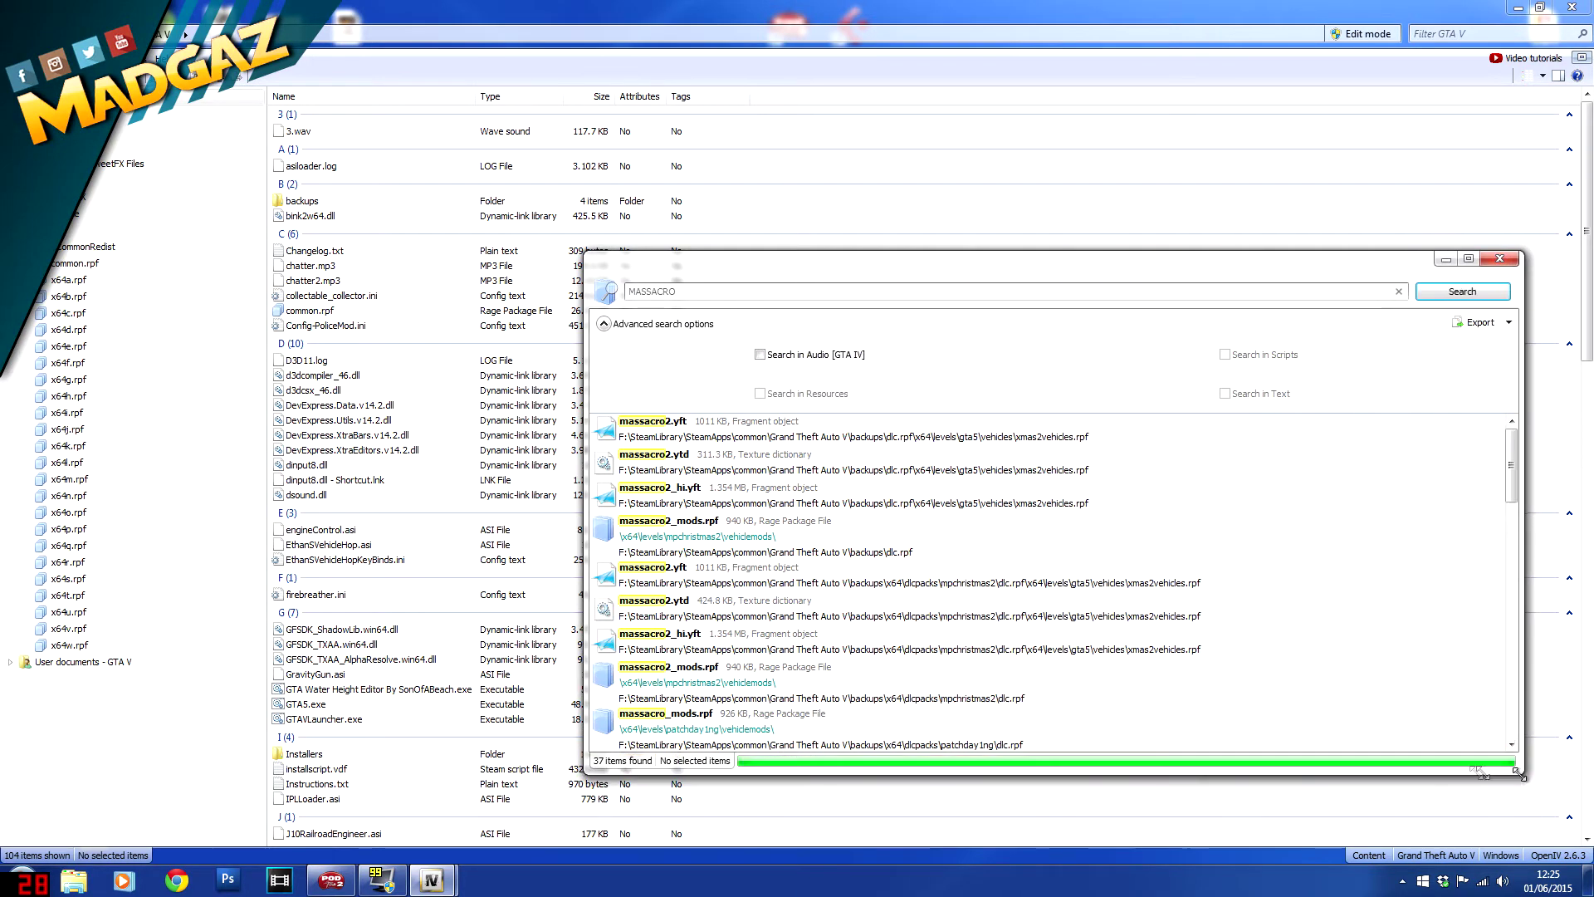
{"action": "left_click_drag", "start_coordinate": [720, 265], "coordinate": [406, 85]}
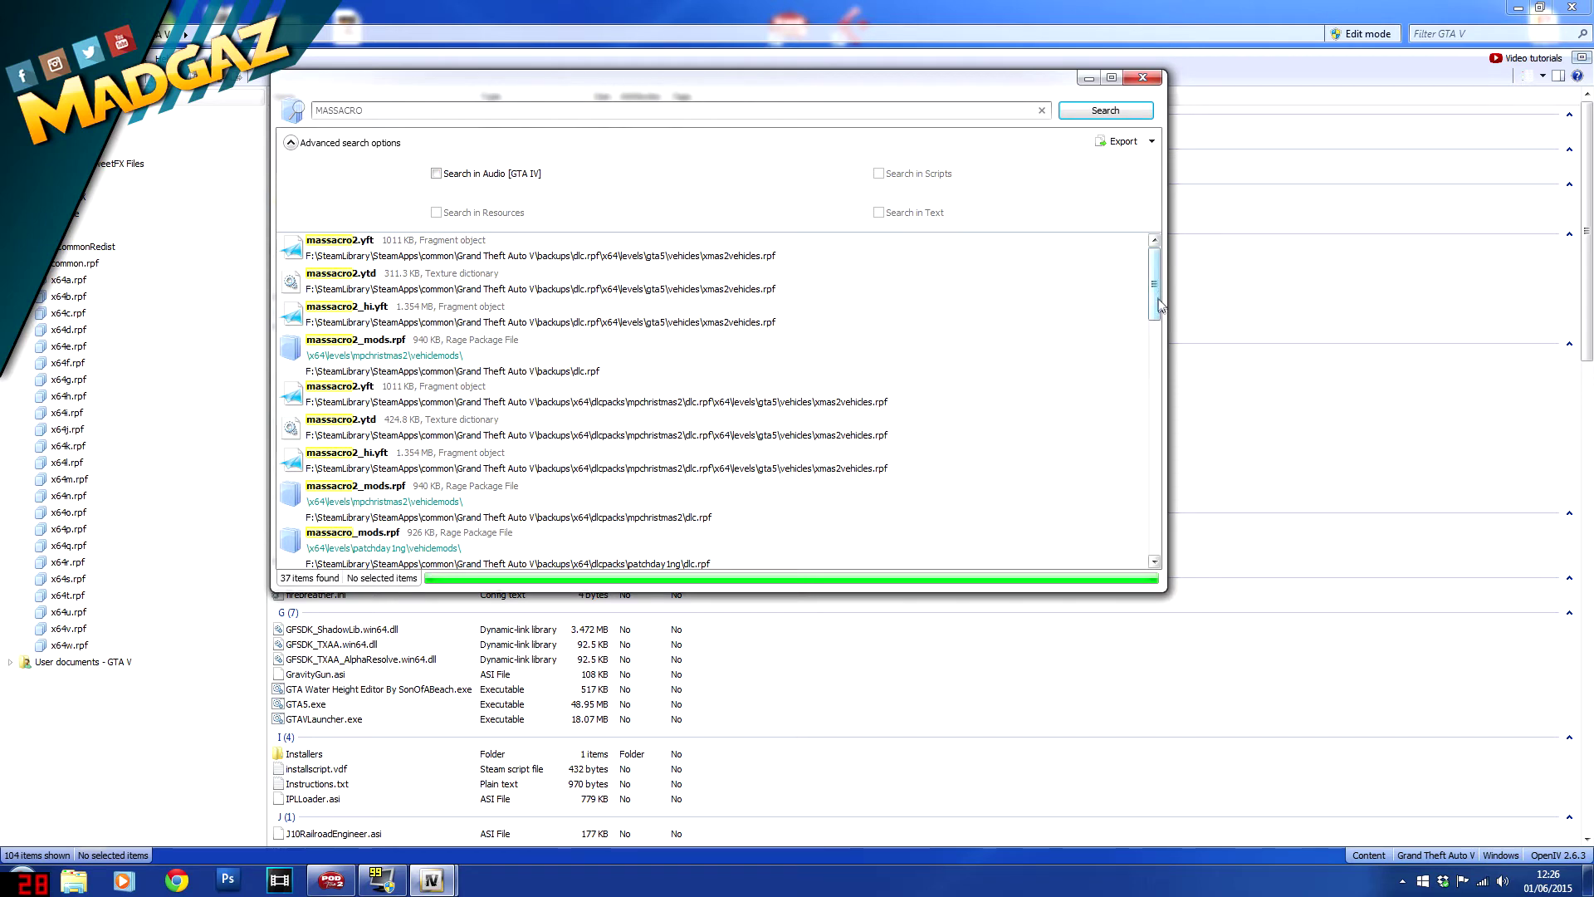
{"action": "left_click_drag", "start_coordinate": [1155, 289], "coordinate": [1156, 415]}
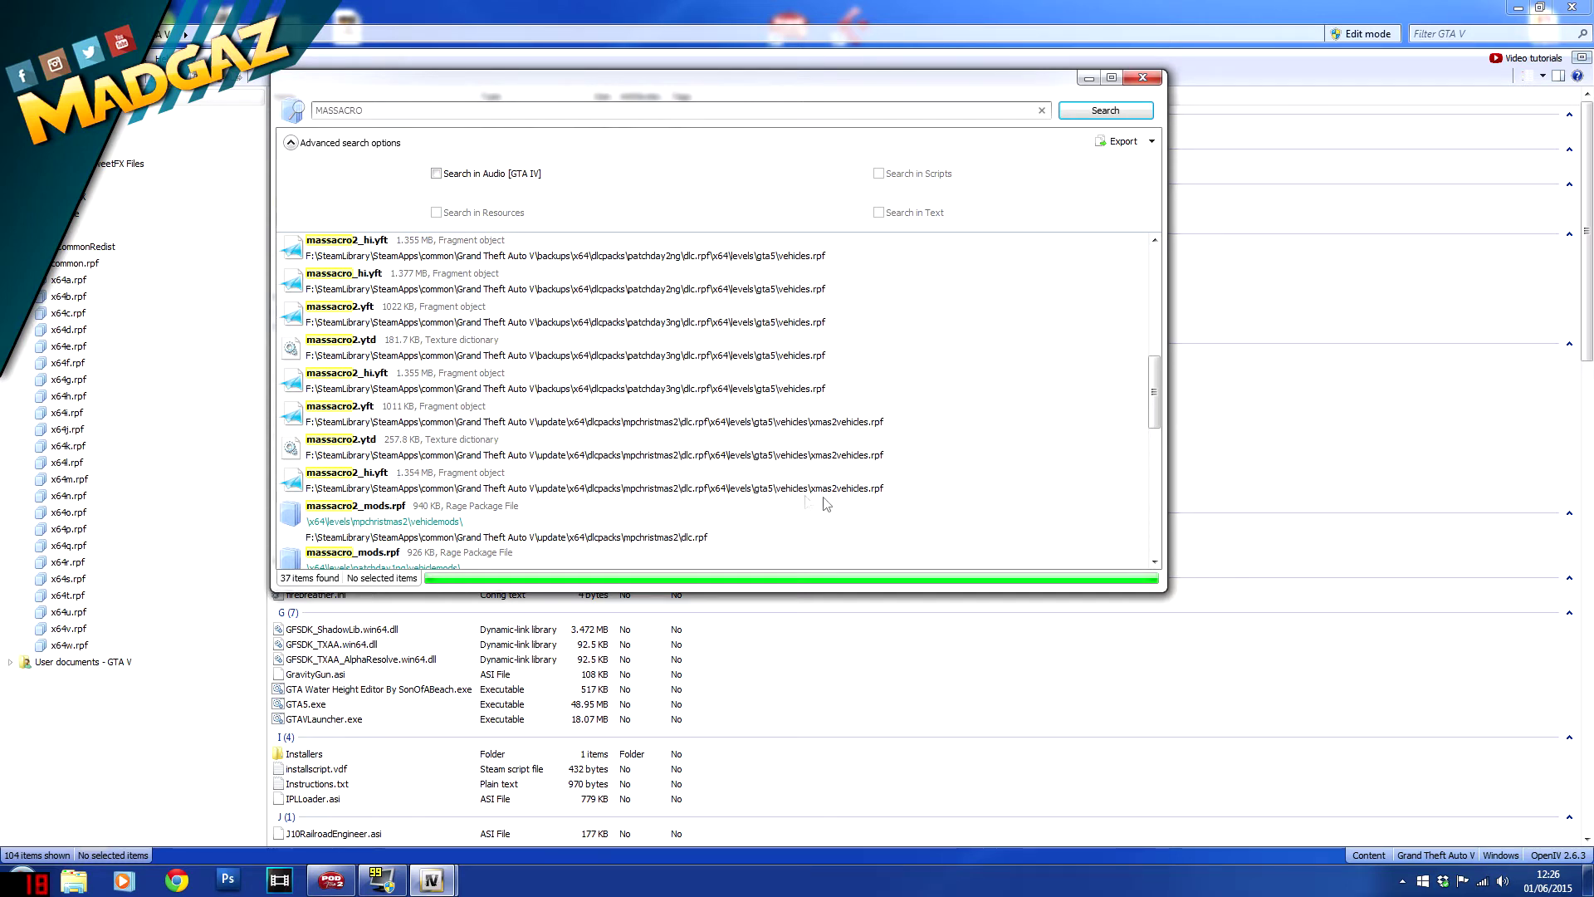
Go to massacro2_hi.yft in xmas2vehicles.rpf and view massacro2_livery in the massacro2.ytd dictionary.
{"action": "double_click", "coordinate": [549, 484]}
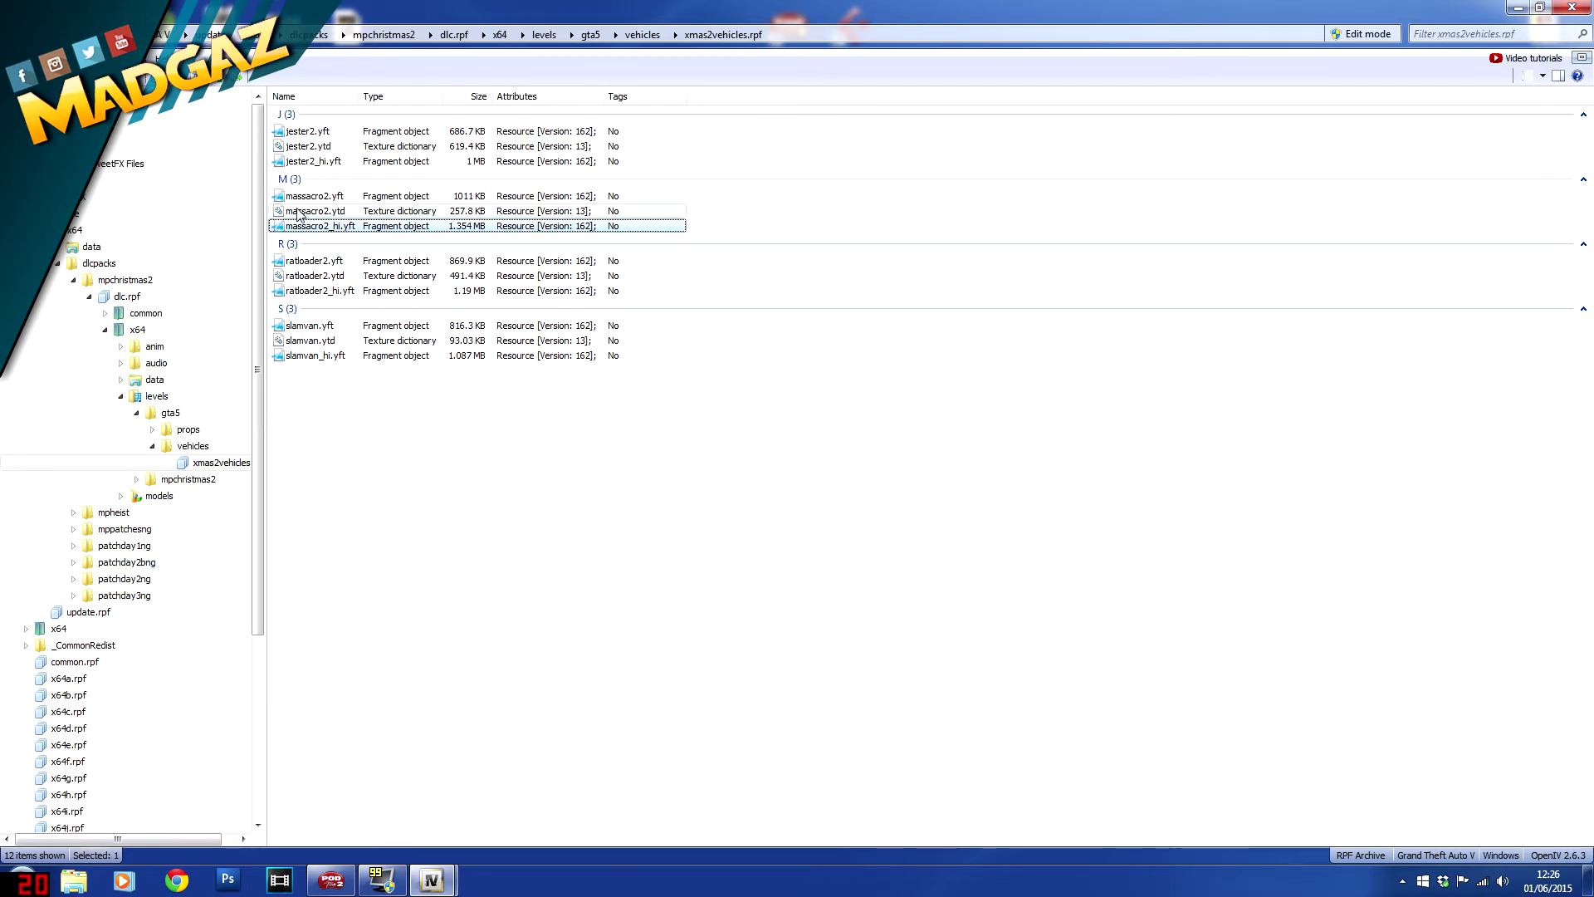
{"action": "double_click", "coordinate": [327, 213]}
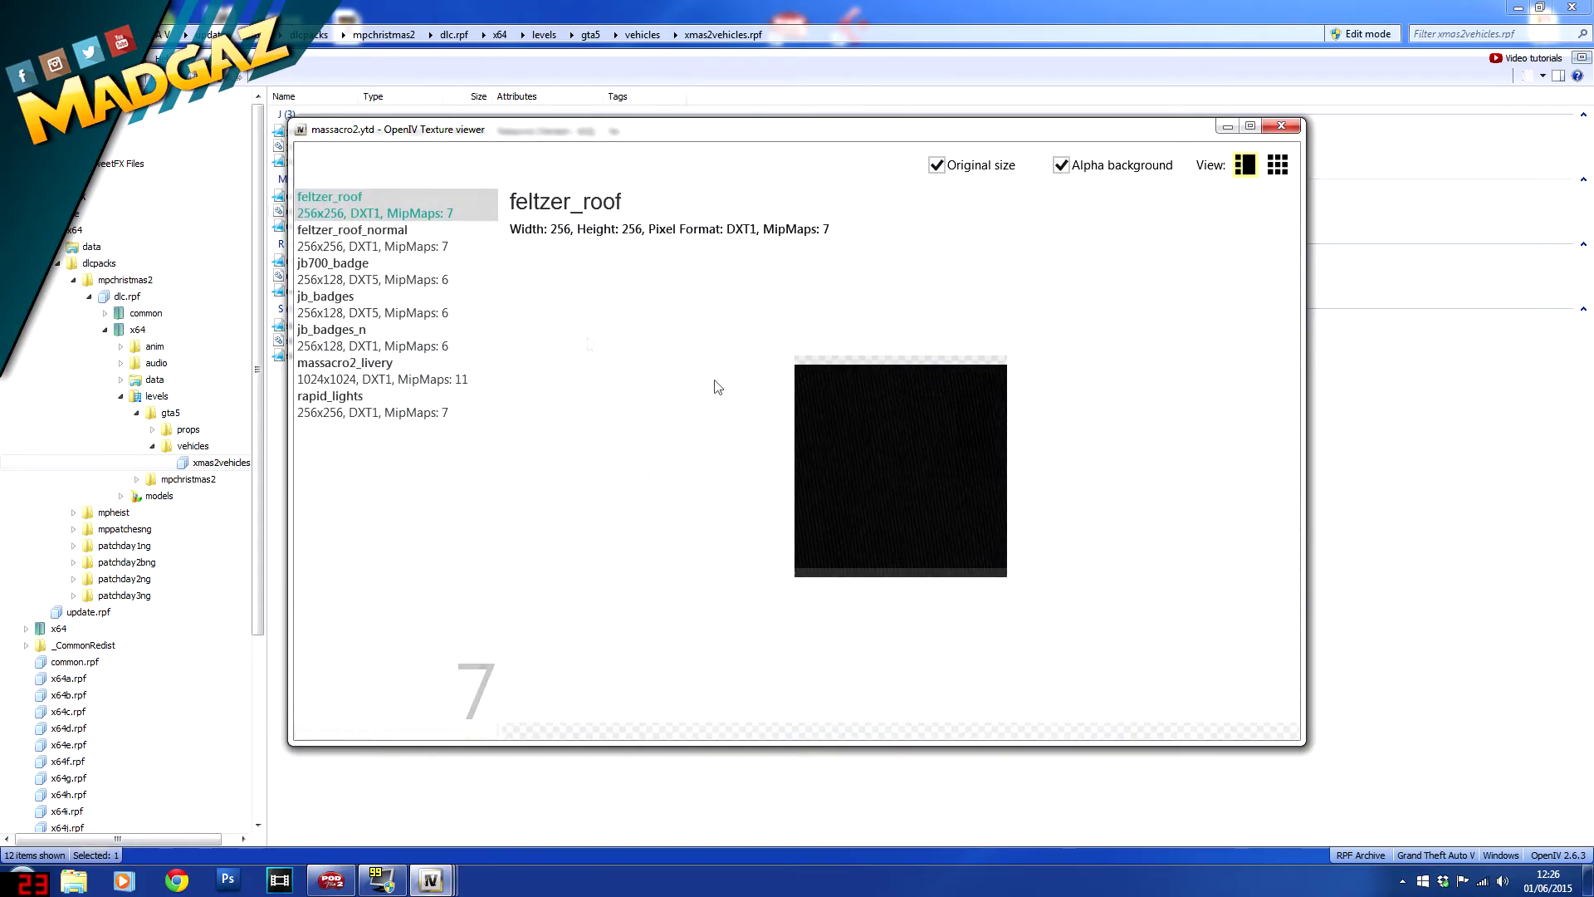
{"action": "mouse_move", "coordinate": [347, 209]}
{"action": "left_mouse_down"}
{"action": "mouse_move", "coordinate": [373, 312]}
{"action": "mouse_move", "coordinate": [363, 374]}
{"action": "left_mouse_up"}
{"action": "mouse_move", "coordinate": [790, 412]}
{"action": "left_mouse_down"}
{"action": "mouse_move", "coordinate": [747, 347]}
{"action": "mouse_move", "coordinate": [869, 189]}
{"action": "left_mouse_up"}
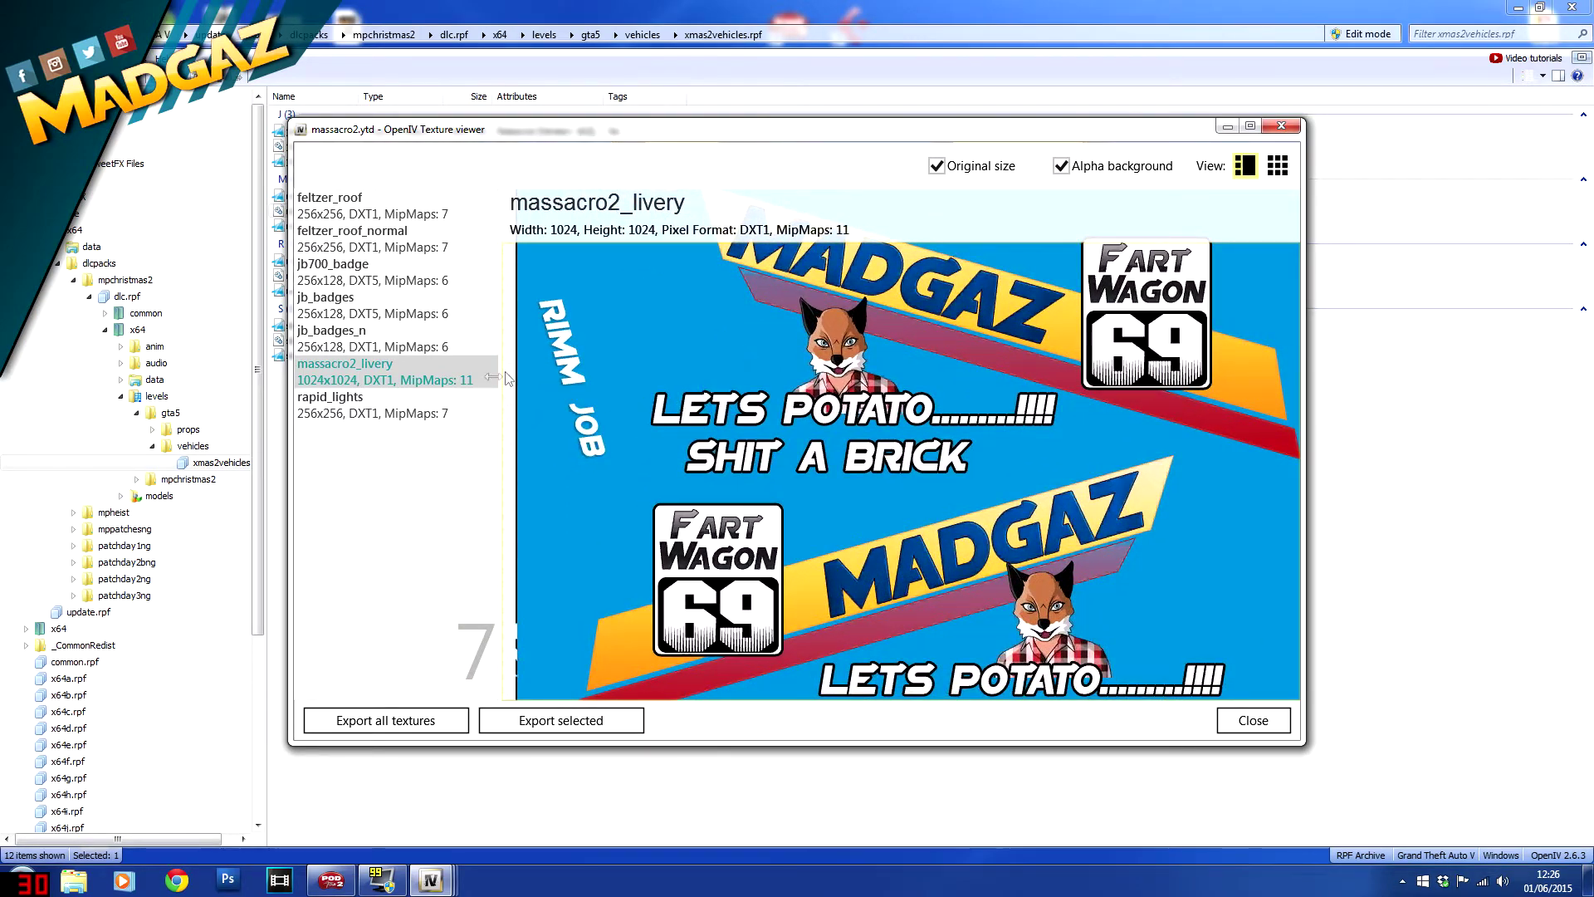
{"action": "left_click", "coordinate": [397, 412]}
{"action": "left_click", "coordinate": [387, 374]}
Pan the livery preview to inspect the yellow fox badges, then close the texture viewer.
{"action": "left_click_drag", "start_coordinate": [1052, 449], "coordinate": [1082, 475]}
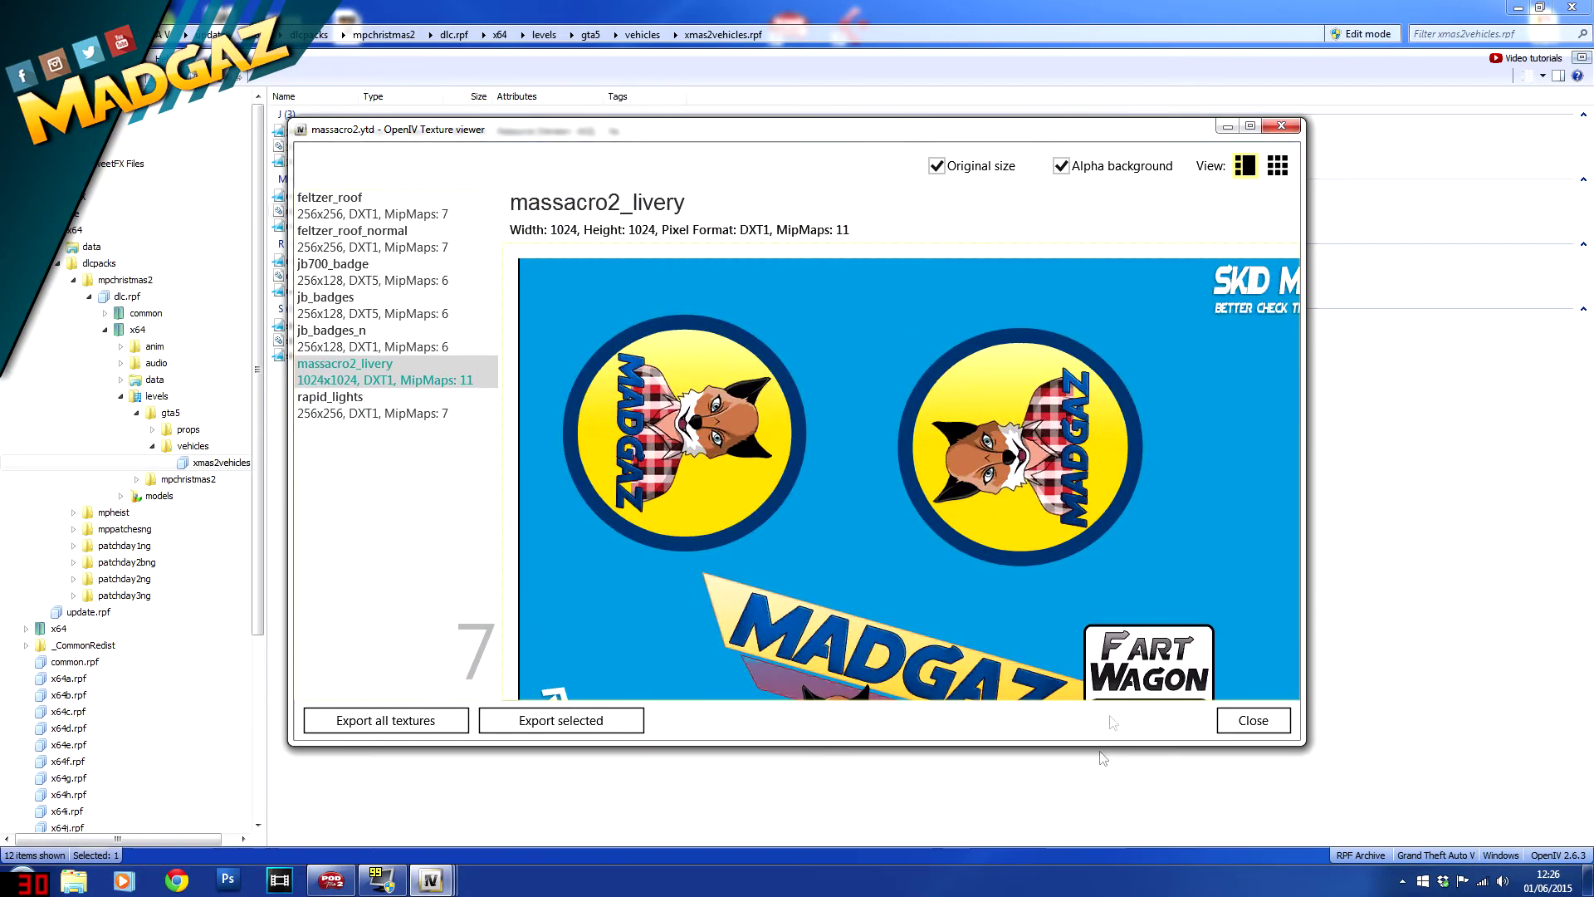
{"action": "left_click_drag", "start_coordinate": [837, 153], "coordinate": [844, 249]}
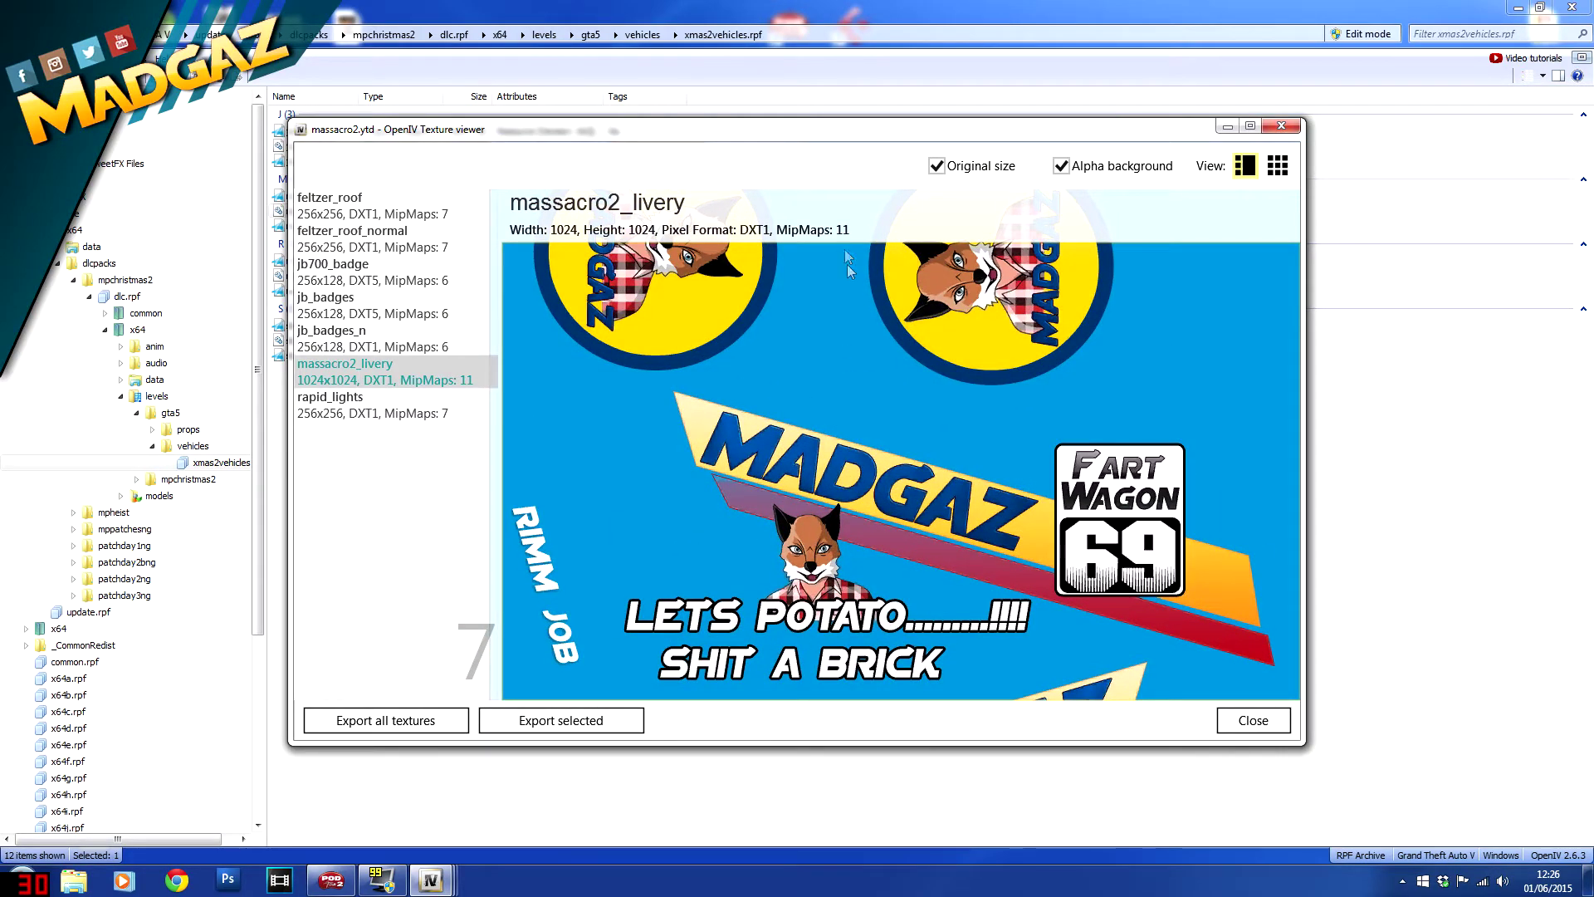
{"action": "left_click_drag", "start_coordinate": [848, 264], "coordinate": [805, 412]}
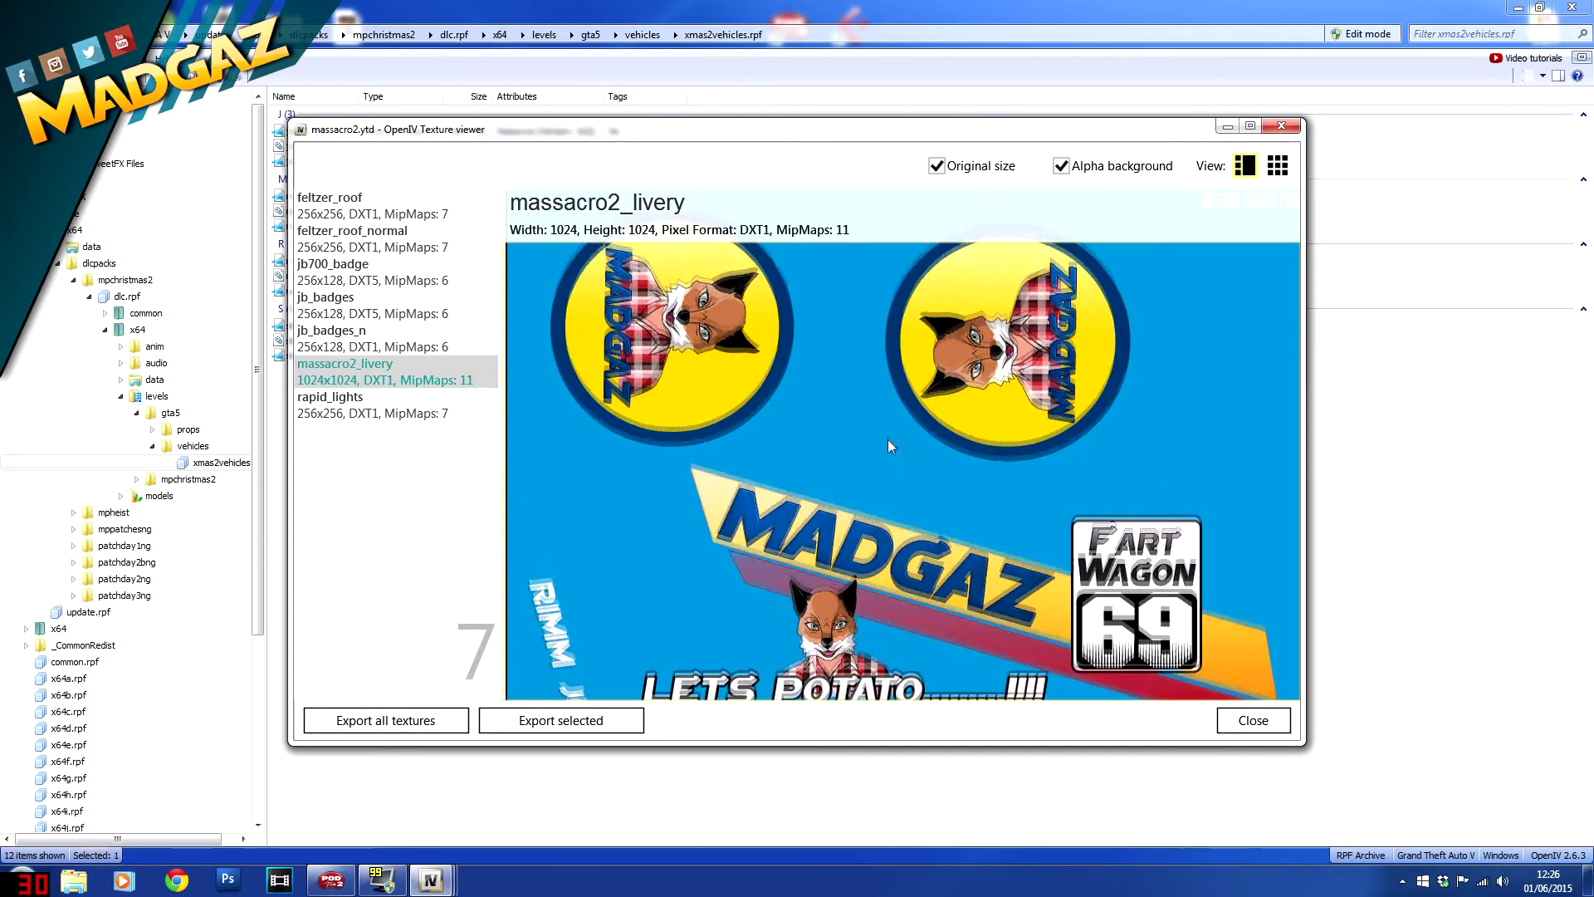
{"action": "left_click_drag", "start_coordinate": [865, 406], "coordinate": [884, 468]}
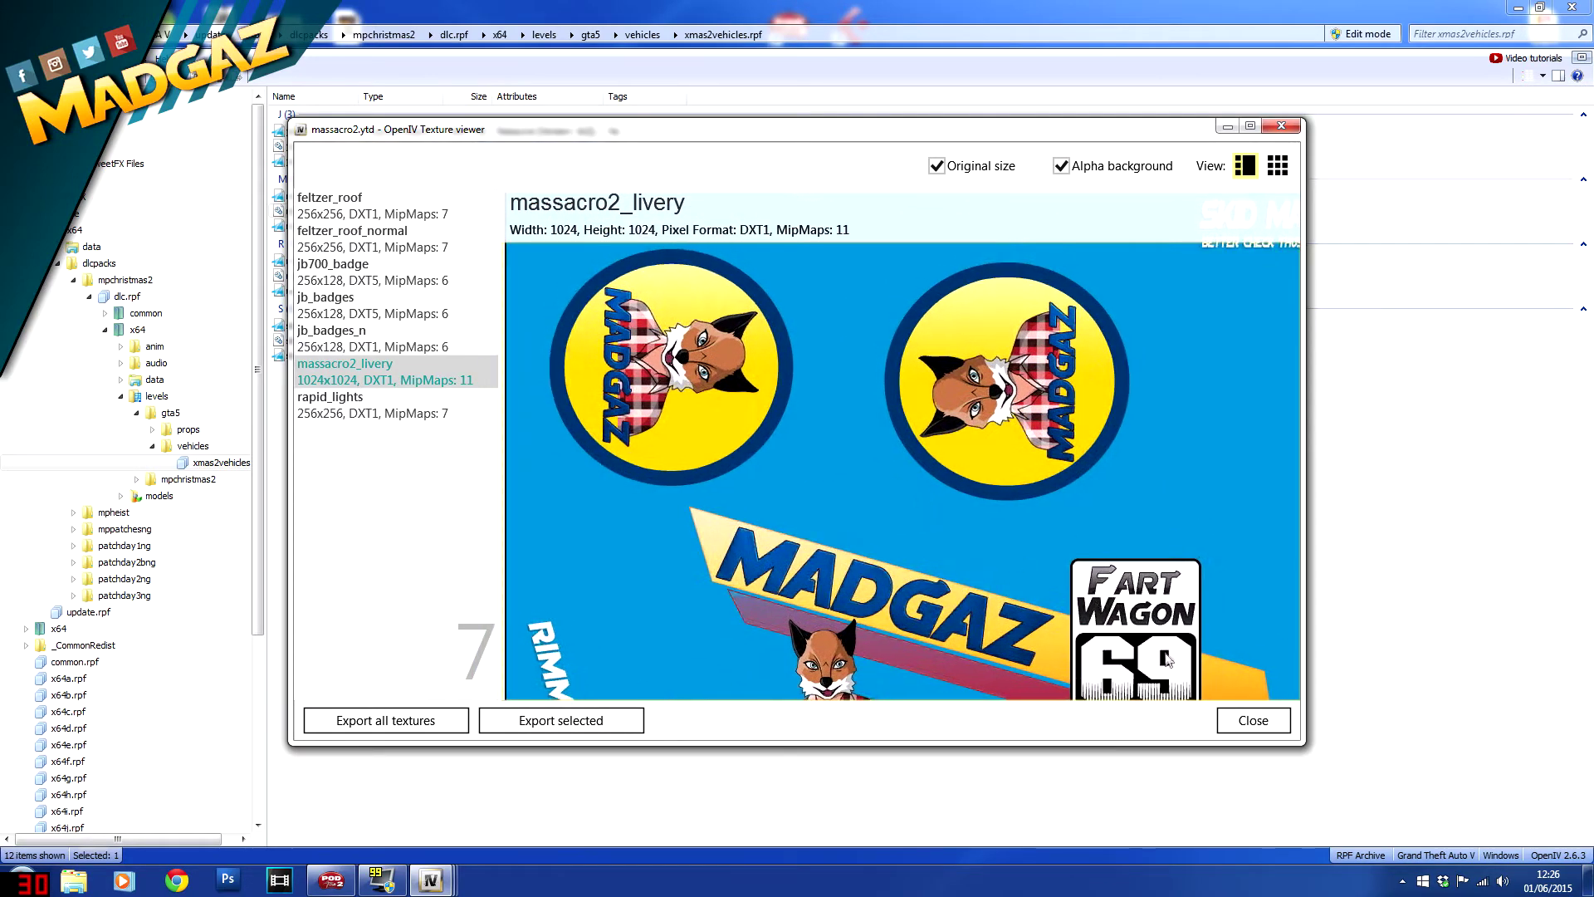
{"action": "left_click", "coordinate": [1254, 720]}
Enable archive edit mode and show massacro2_livery in the massacro2.ytd texture editor.
{"action": "left_click", "coordinate": [1360, 36]}
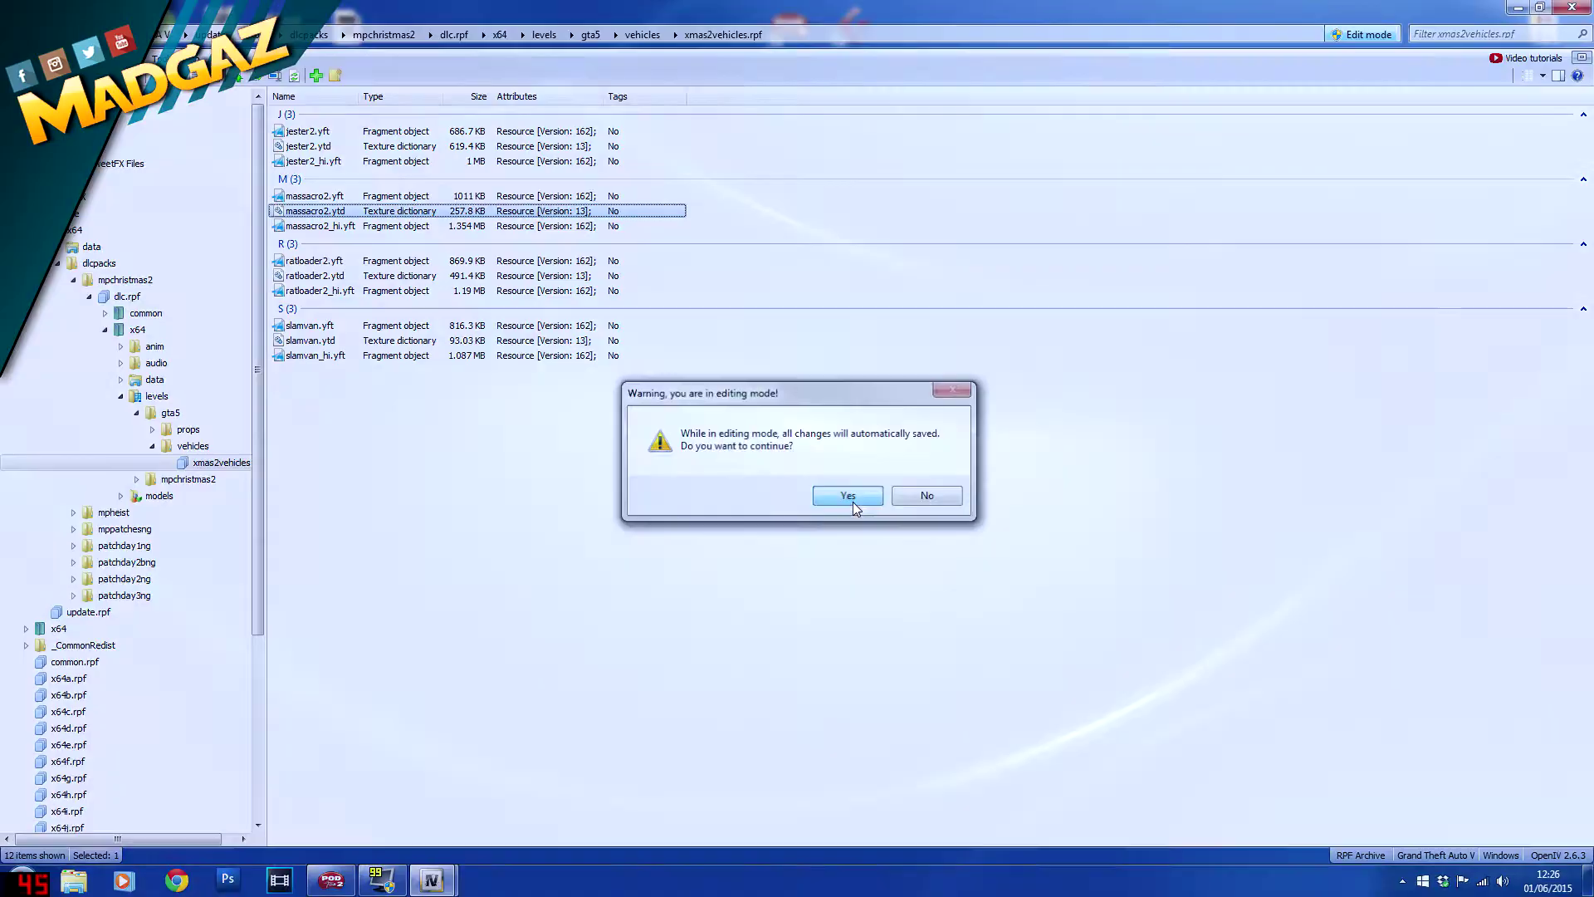
{"action": "left_click", "coordinate": [848, 497]}
{"action": "left_click", "coordinate": [288, 212]}
{"action": "double_click", "coordinate": [289, 212]}
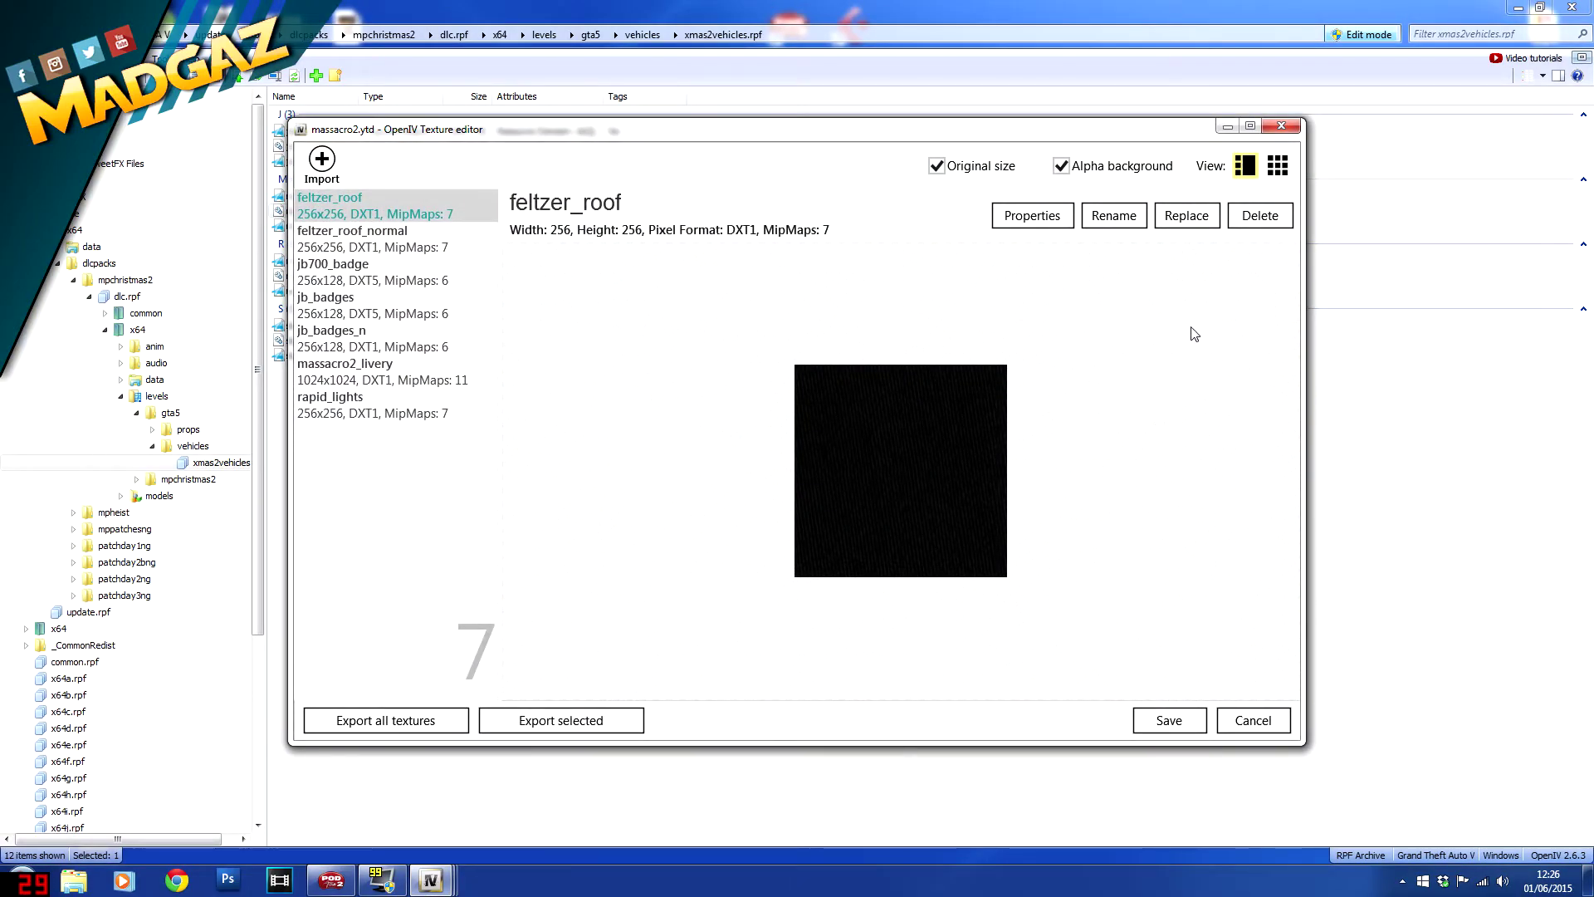
{"action": "left_click", "coordinate": [368, 371]}
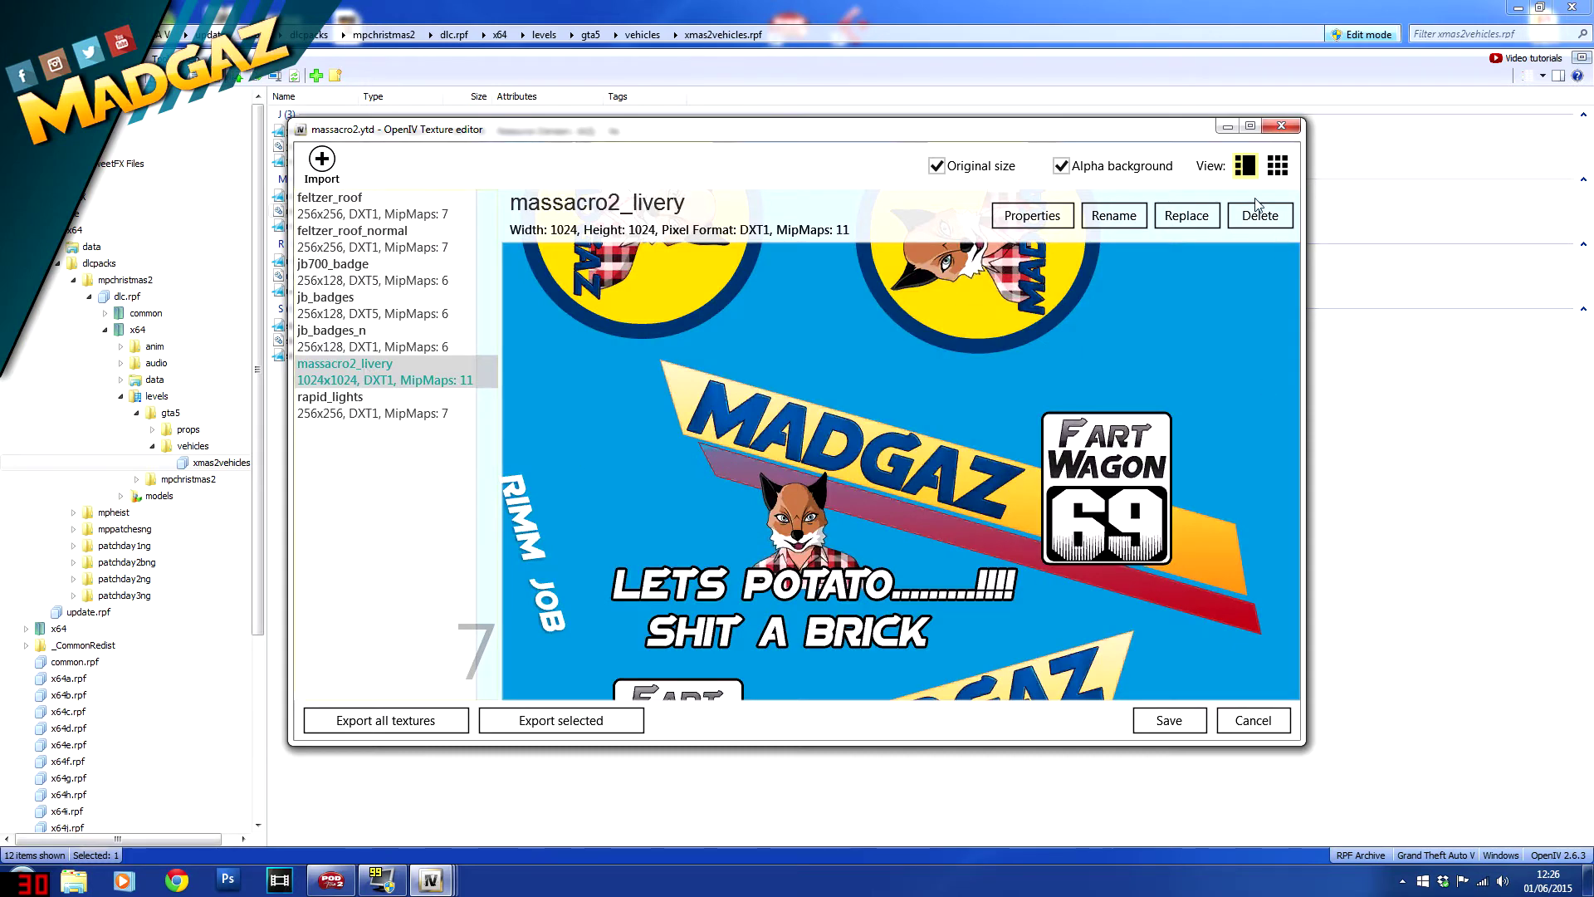
Keep the livery's properties at 11 mipmap levels and DXT1 format, then save the texture dictionary.
{"action": "left_click", "coordinate": [1036, 215]}
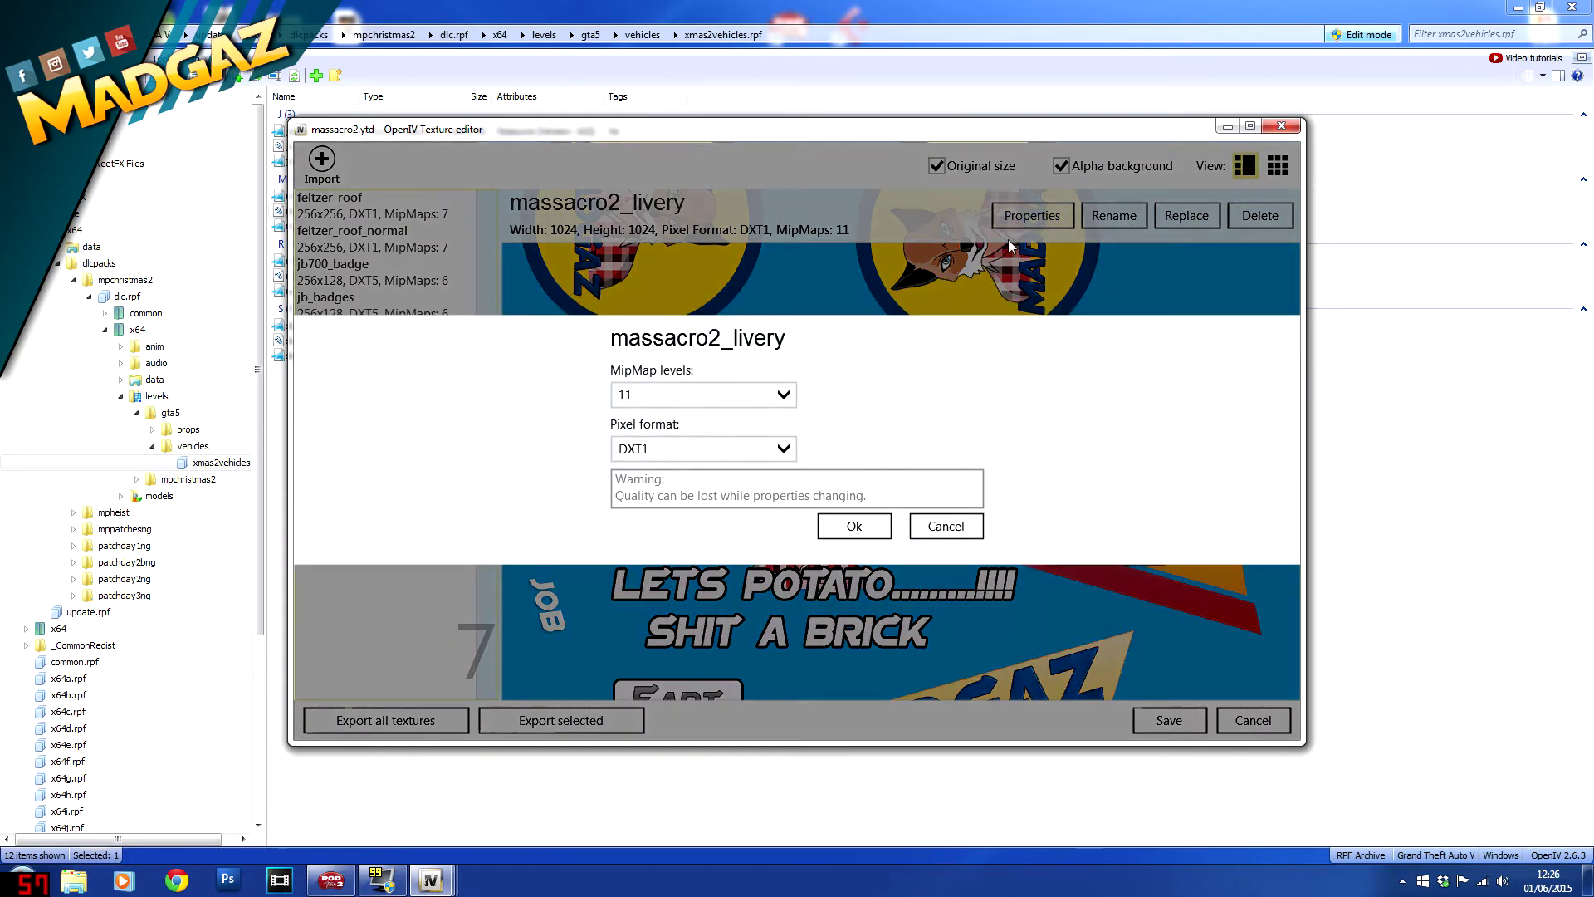
{"action": "left_click", "coordinate": [705, 396]}
{"action": "left_click", "coordinate": [661, 450]}
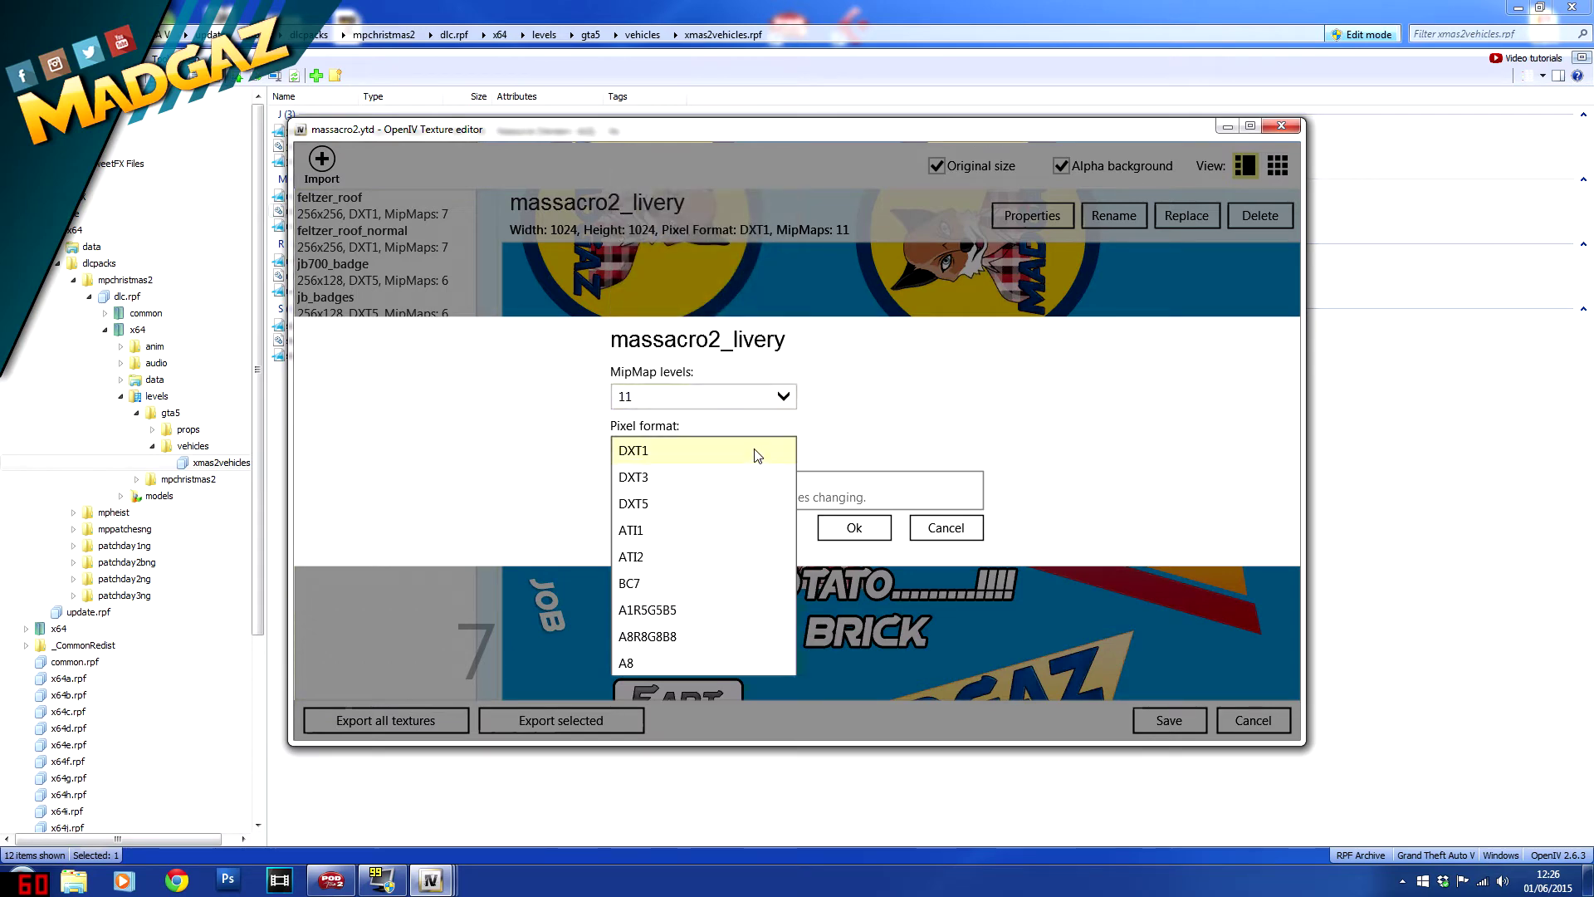
{"action": "left_click", "coordinate": [695, 452]}
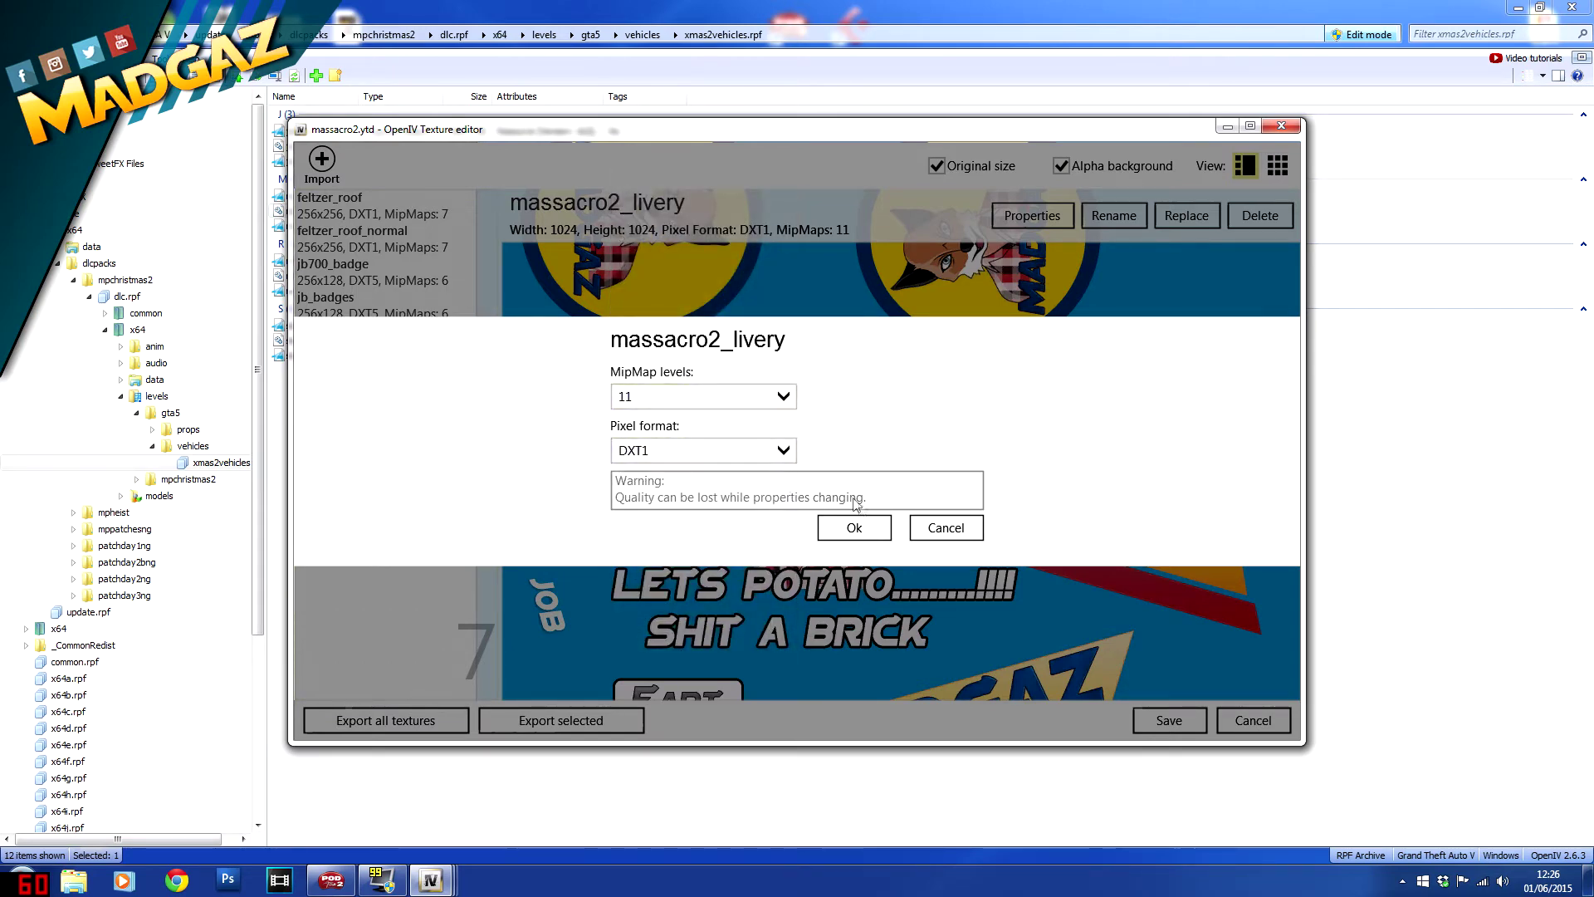
{"action": "left_click", "coordinate": [858, 530]}
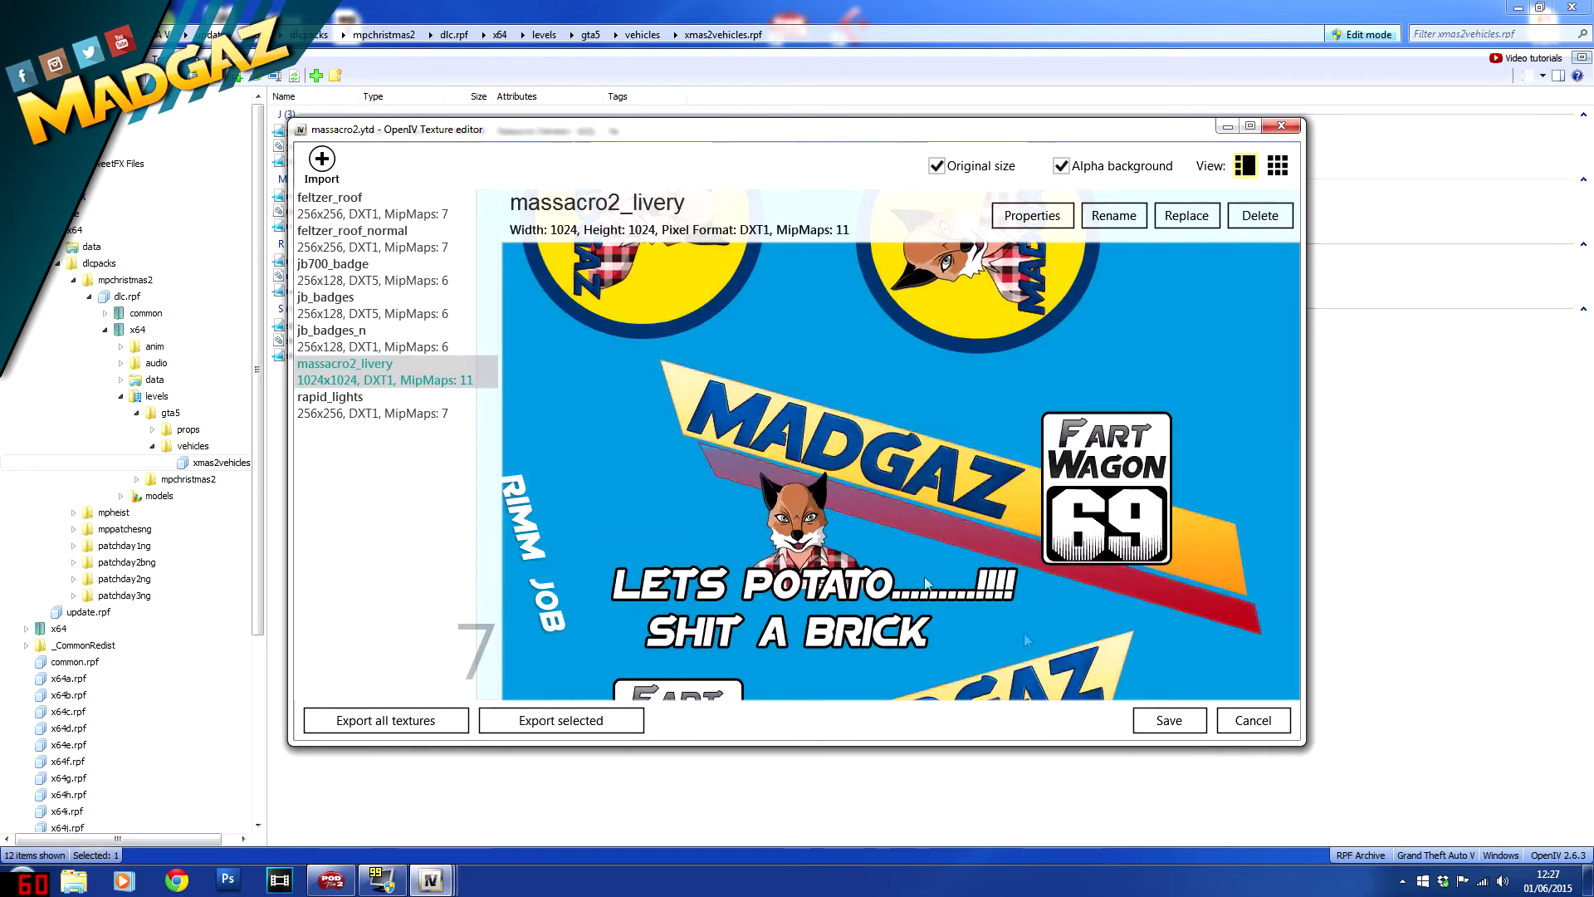
{"action": "left_click", "coordinate": [1170, 721]}
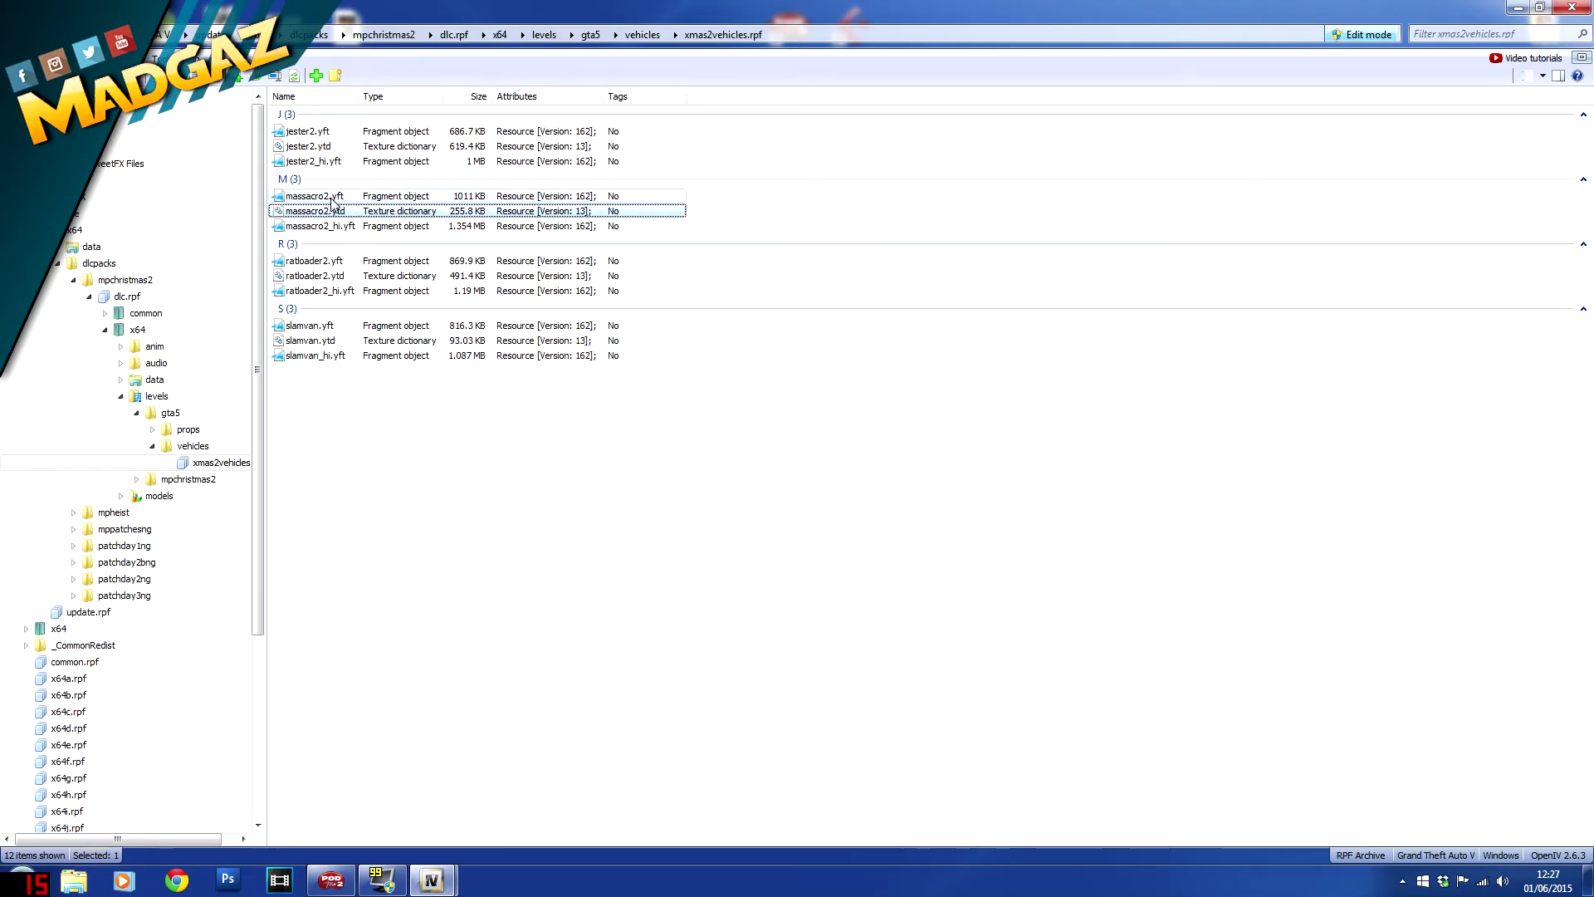
{"action": "left_click", "coordinate": [335, 202]}
Orbit the massacro2 car in the model viewer to inspect its MADGAZ livery, then reopen massacro2.ytd.
{"action": "double_click", "coordinate": [334, 201]}
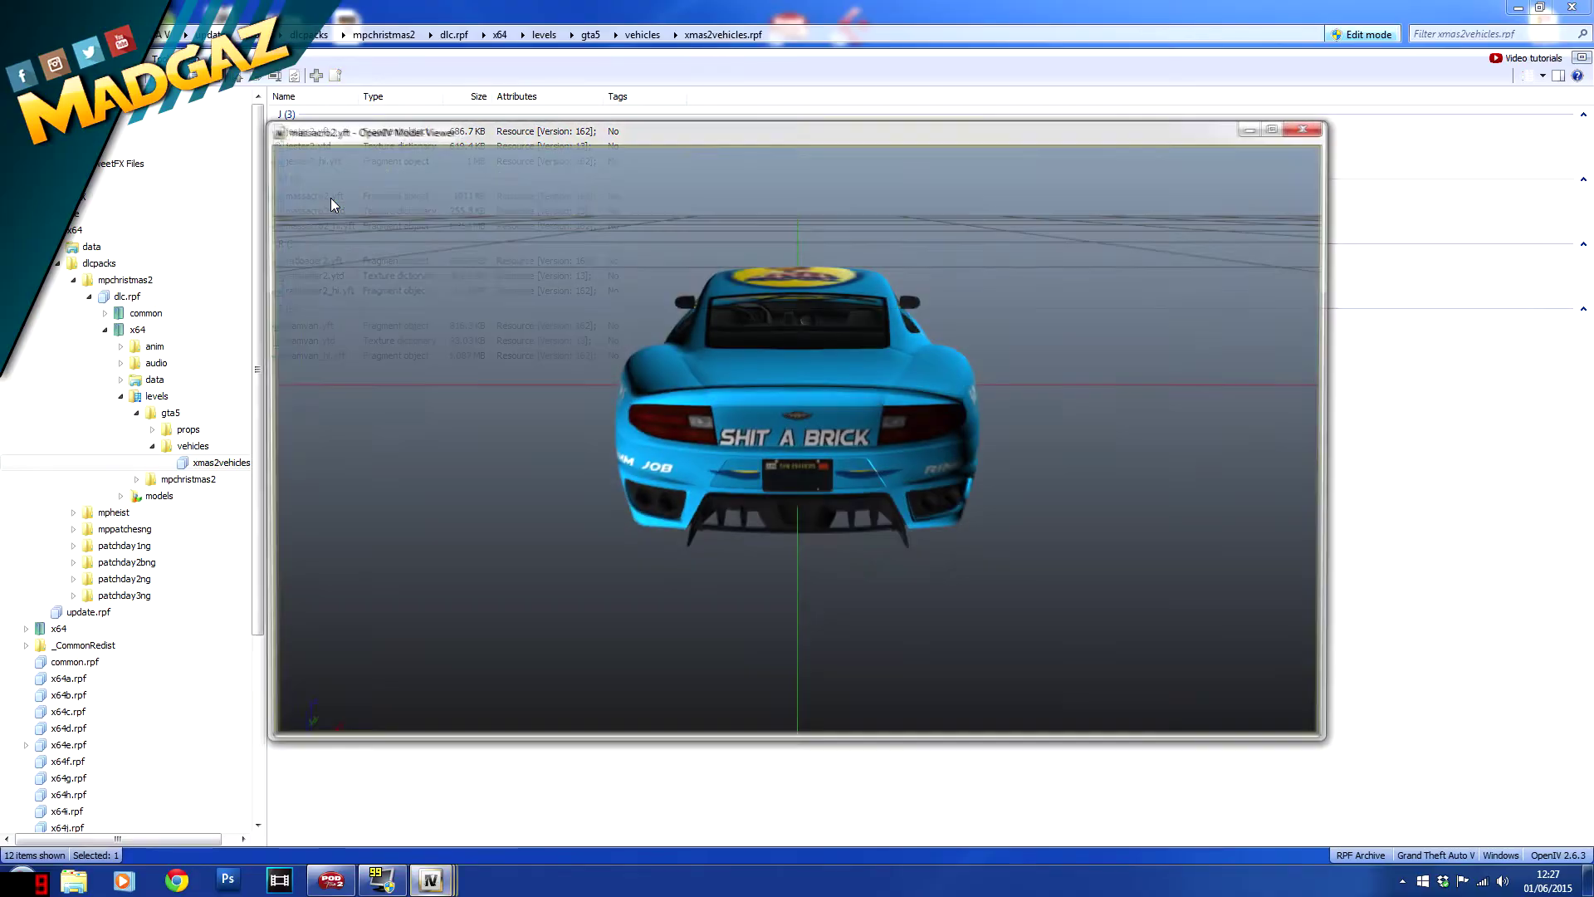
{"action": "mouse_move", "coordinate": [697, 374]}
{"action": "left_mouse_down"}
{"action": "mouse_move", "coordinate": [473, 367]}
{"action": "mouse_move", "coordinate": [803, 497]}
{"action": "mouse_move", "coordinate": [948, 344]}
{"action": "mouse_move", "coordinate": [784, 469]}
{"action": "mouse_move", "coordinate": [745, 592]}
{"action": "mouse_move", "coordinate": [769, 371]}
{"action": "mouse_move", "coordinate": [828, 246]}
{"action": "mouse_move", "coordinate": [740, 385]}
{"action": "left_mouse_up"}
{"action": "mouse_move", "coordinate": [1037, 304]}
{"action": "left_mouse_down"}
{"action": "mouse_move", "coordinate": [665, 477]}
{"action": "mouse_move", "coordinate": [625, 269]}
{"action": "mouse_move", "coordinate": [1062, 333]}
{"action": "mouse_move", "coordinate": [670, 349]}
{"action": "mouse_move", "coordinate": [788, 422]}
{"action": "mouse_move", "coordinate": [916, 432]}
{"action": "mouse_move", "coordinate": [925, 304]}
{"action": "left_mouse_up"}
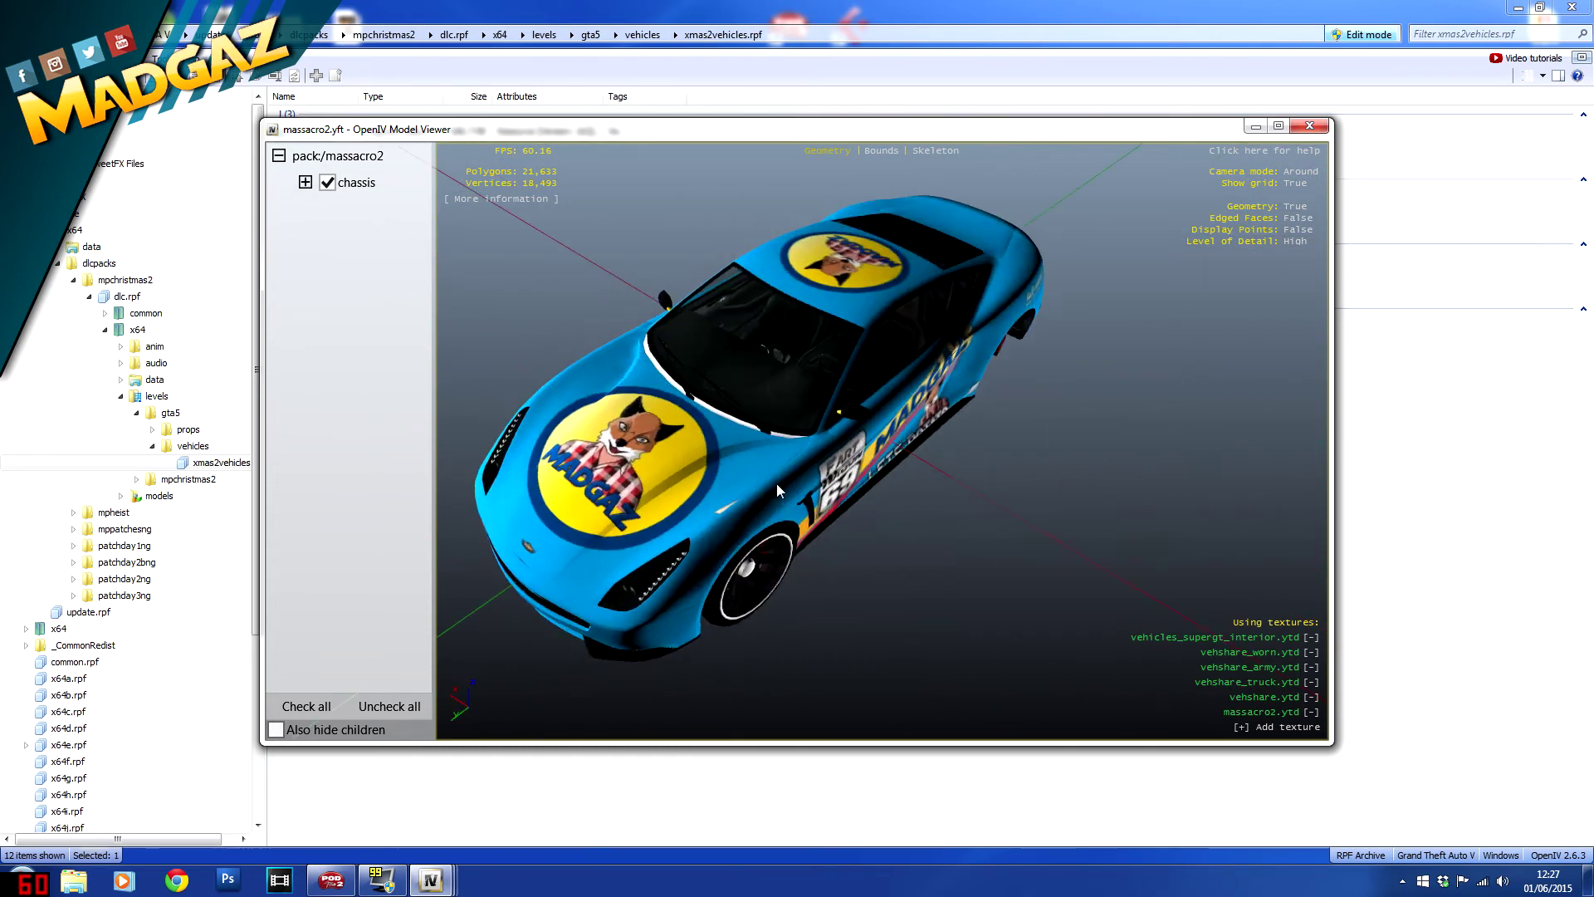
{"action": "left_click", "coordinate": [1310, 128]}
{"action": "double_click", "coordinate": [321, 210]}
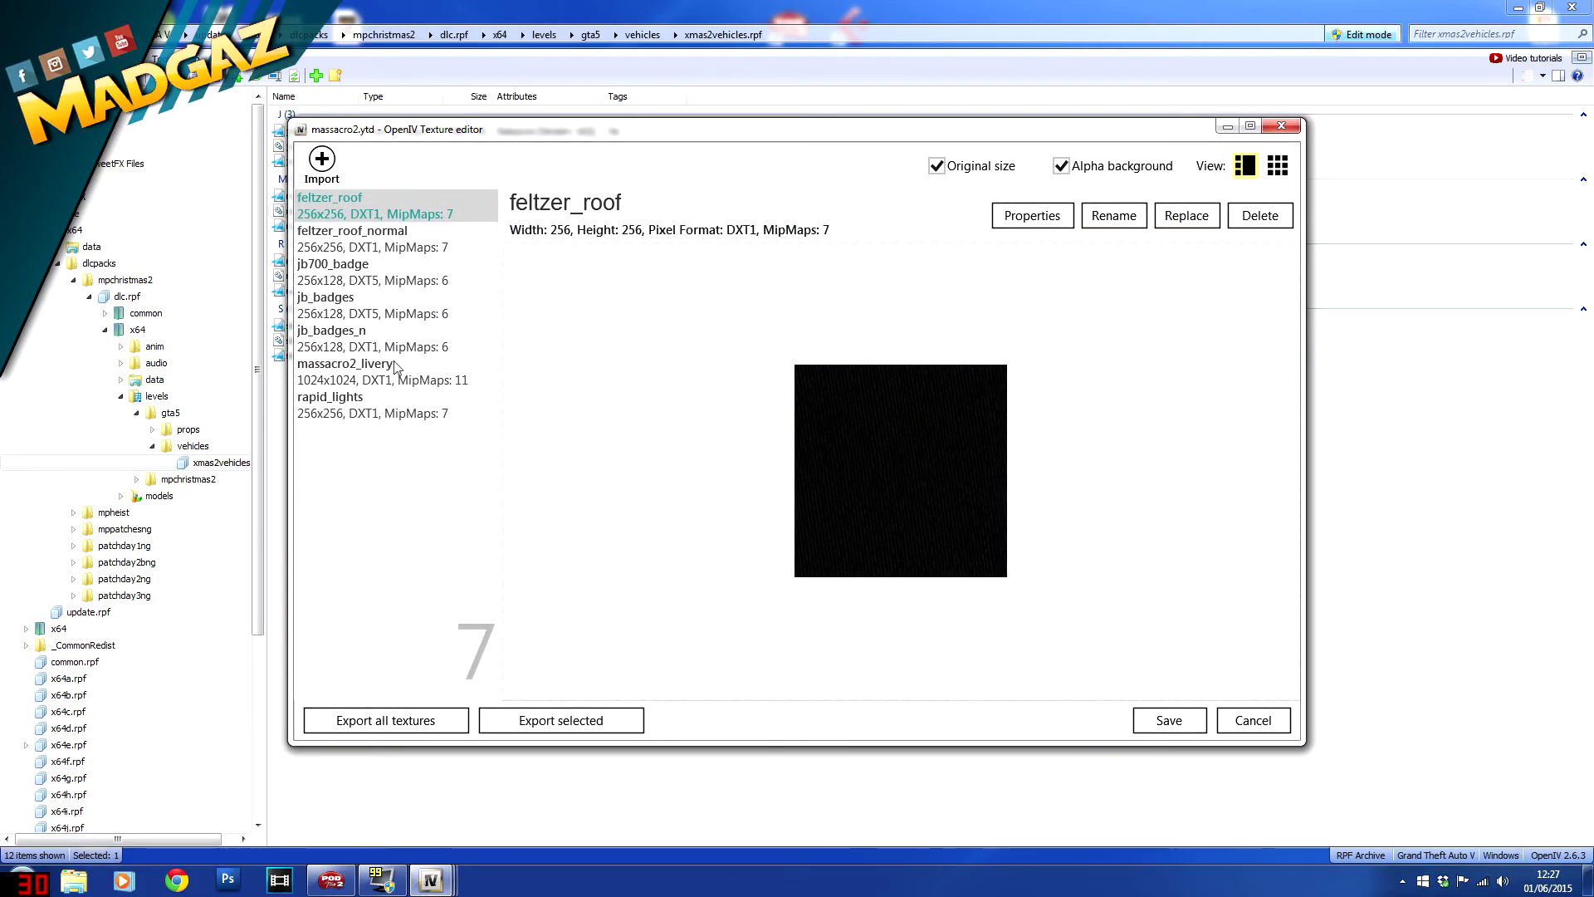
Replace massacro2_livery with the novaskin-minecraft-wallpaper PNG from Downloads and save the dictionary.
{"action": "left_click", "coordinate": [396, 364]}
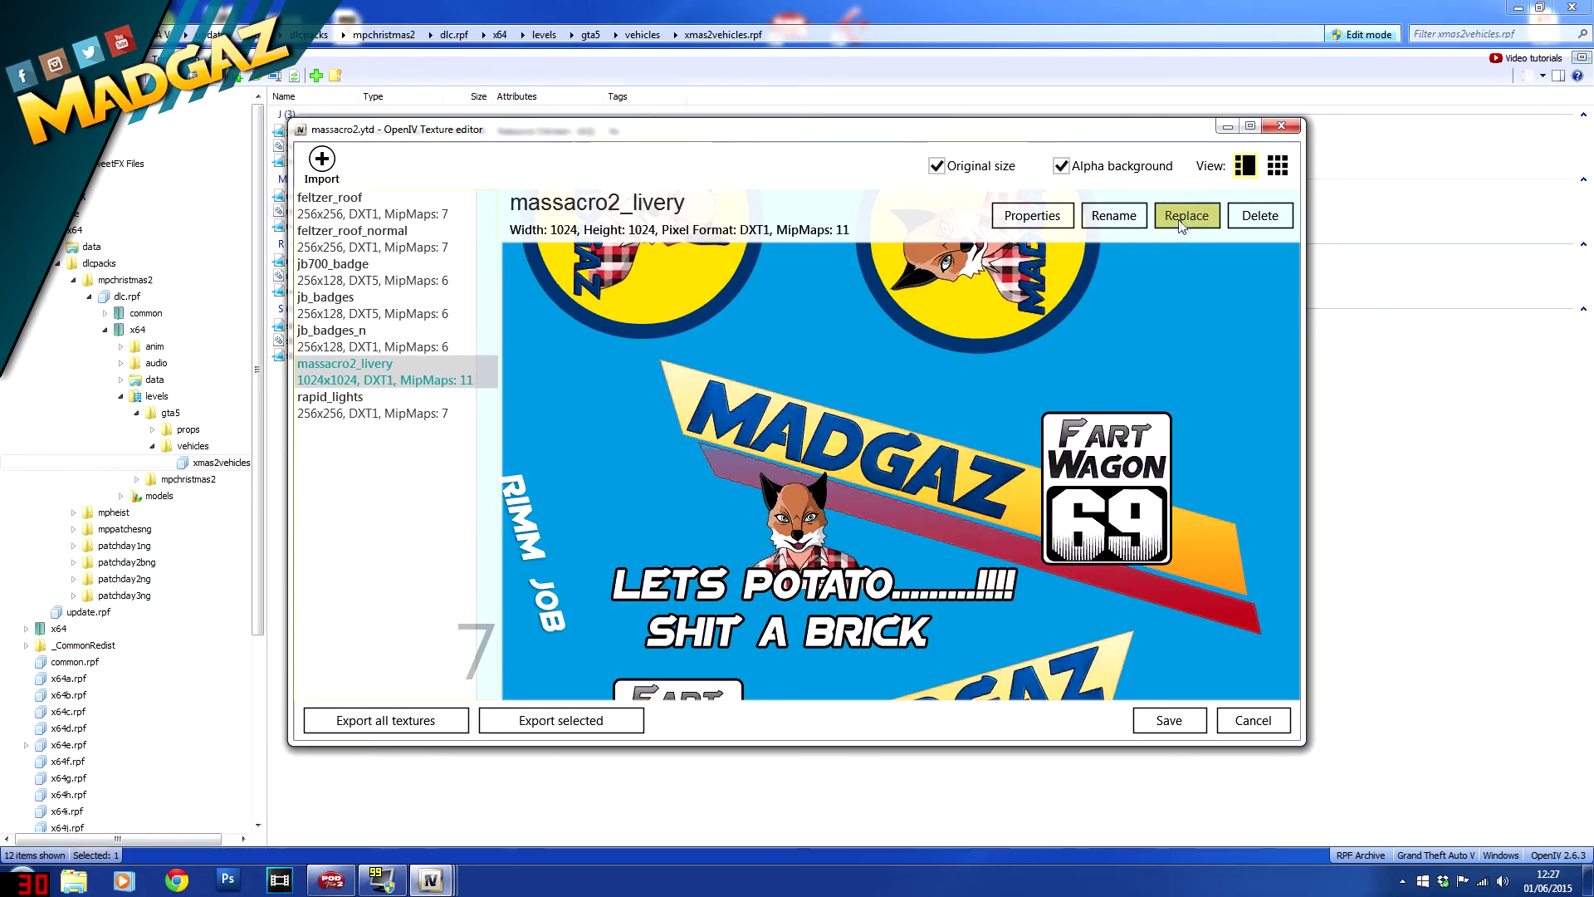
{"action": "left_click", "coordinate": [1182, 216]}
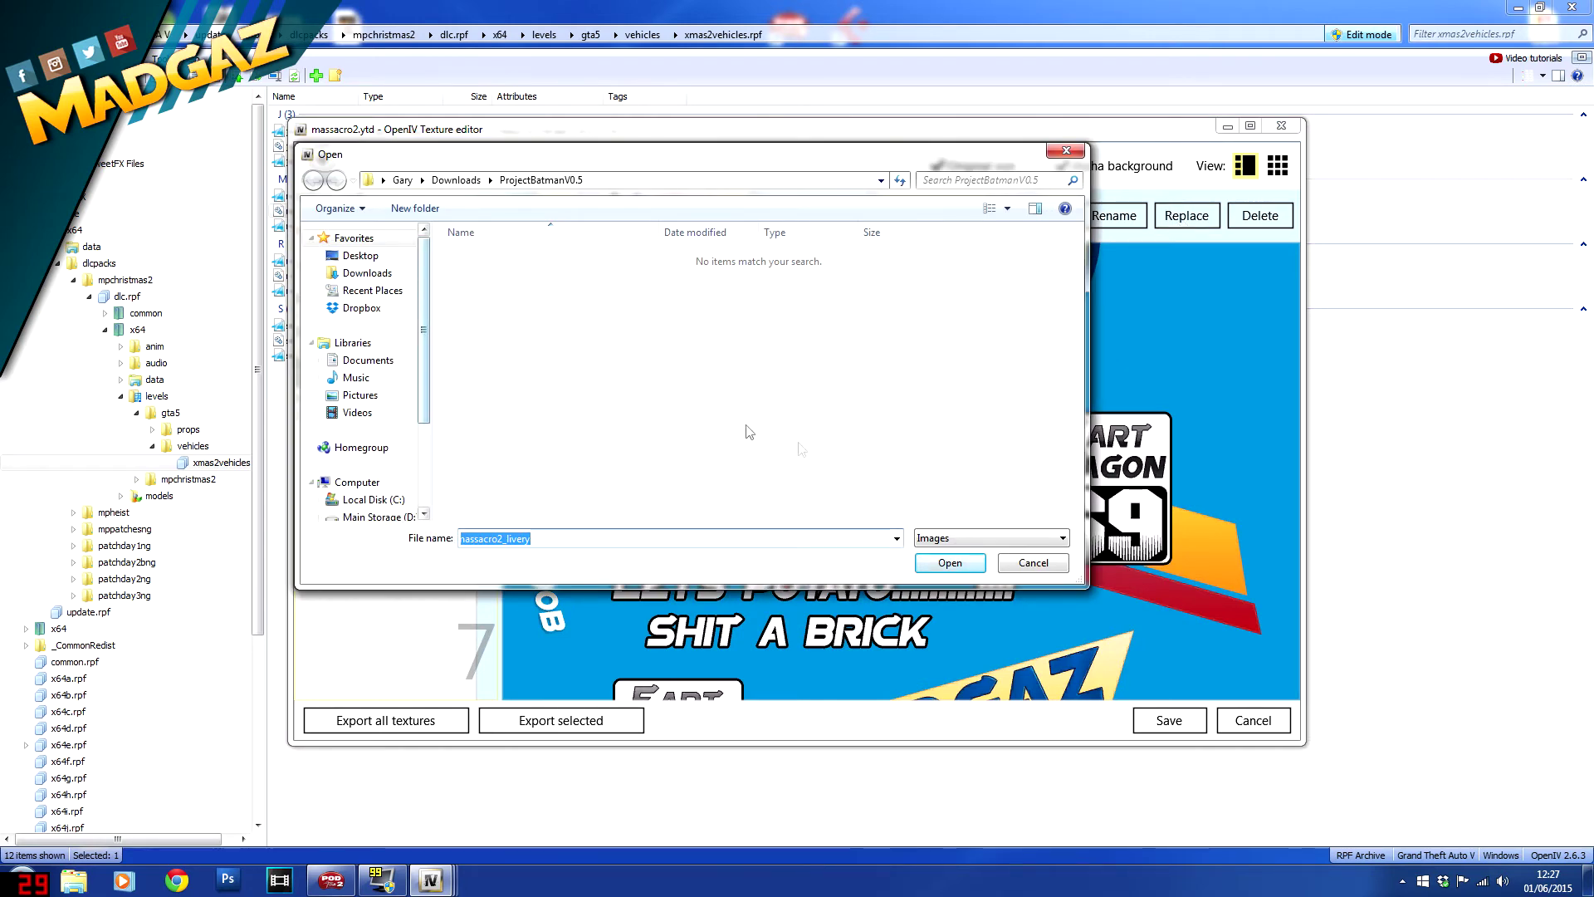
{"action": "left_click", "coordinate": [367, 272]}
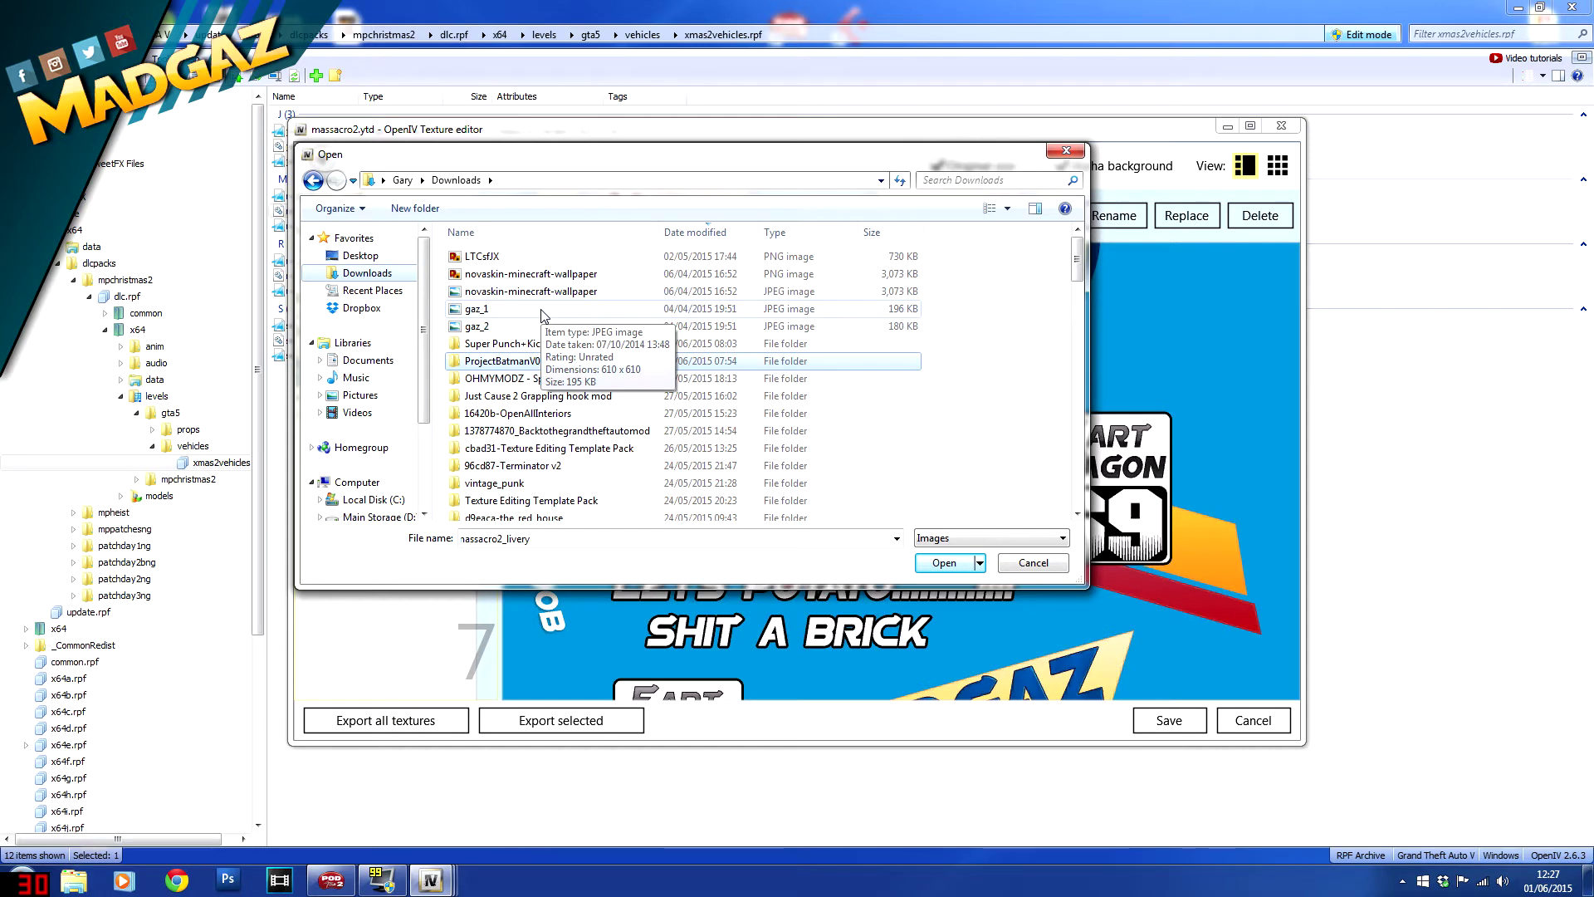
{"action": "left_click", "coordinate": [557, 277]}
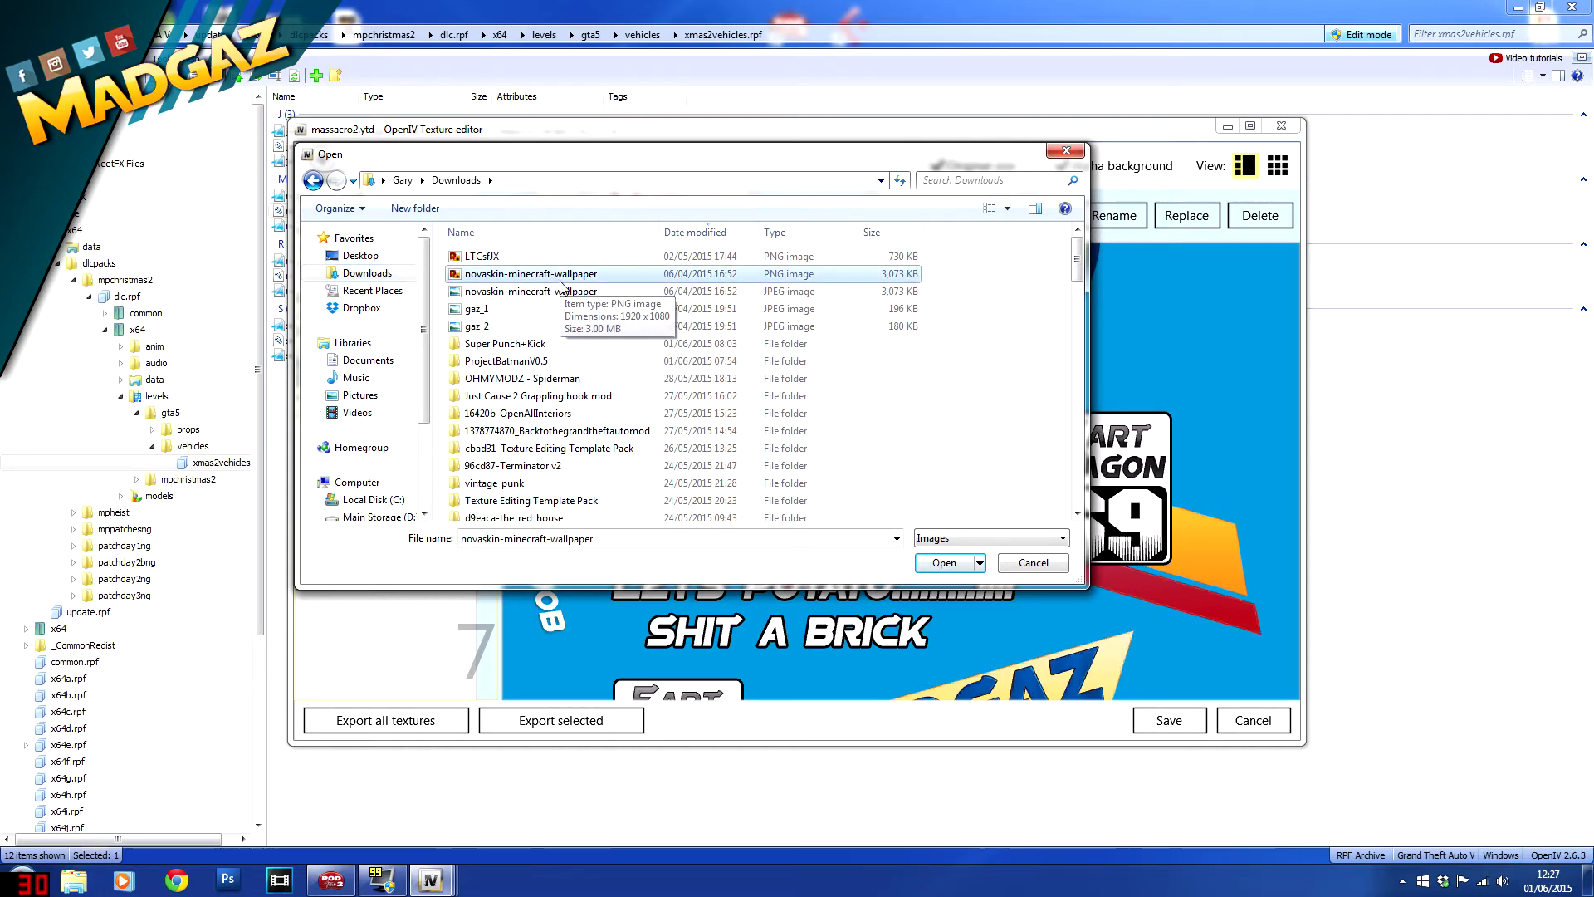
{"action": "double_click", "coordinate": [559, 279]}
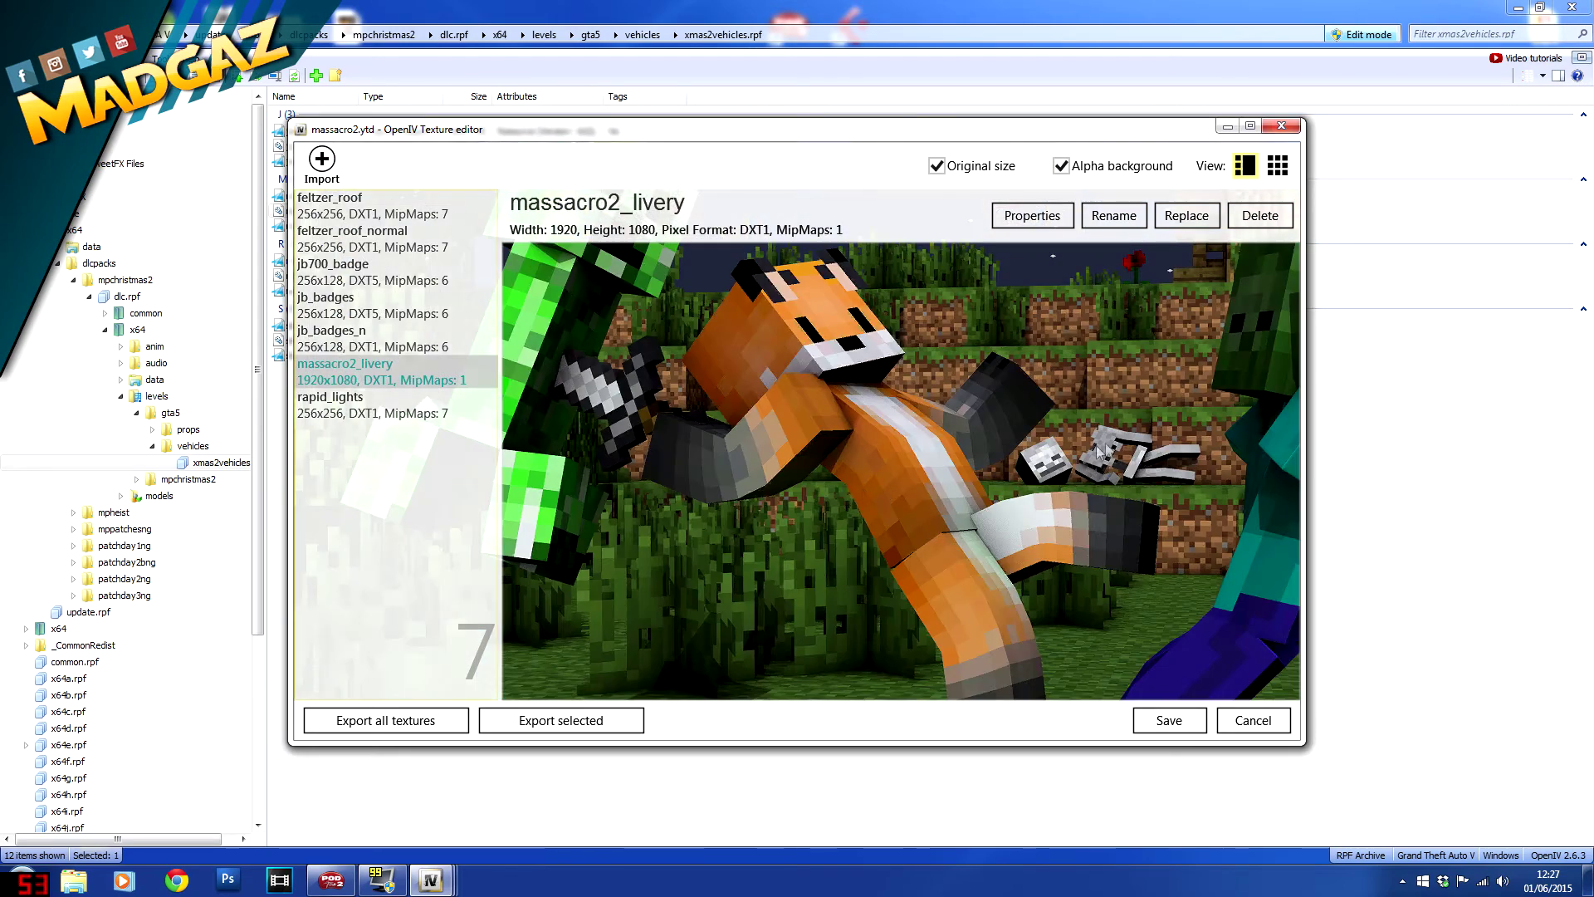
{"action": "left_click_drag", "start_coordinate": [1057, 473], "coordinate": [1021, 439]}
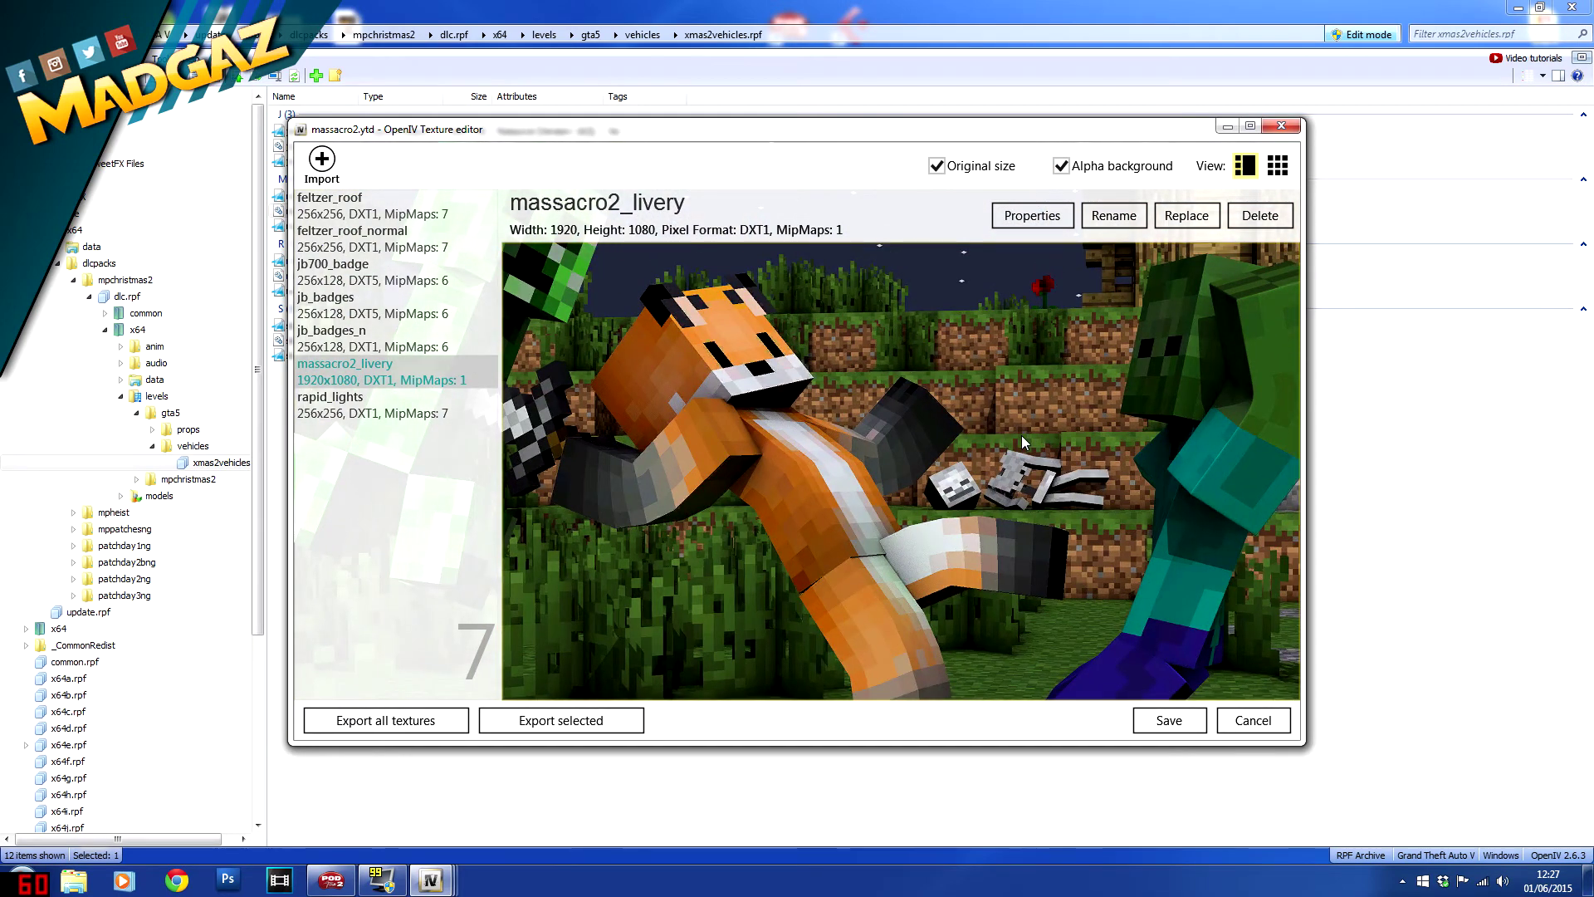
{"action": "left_click", "coordinate": [1175, 719]}
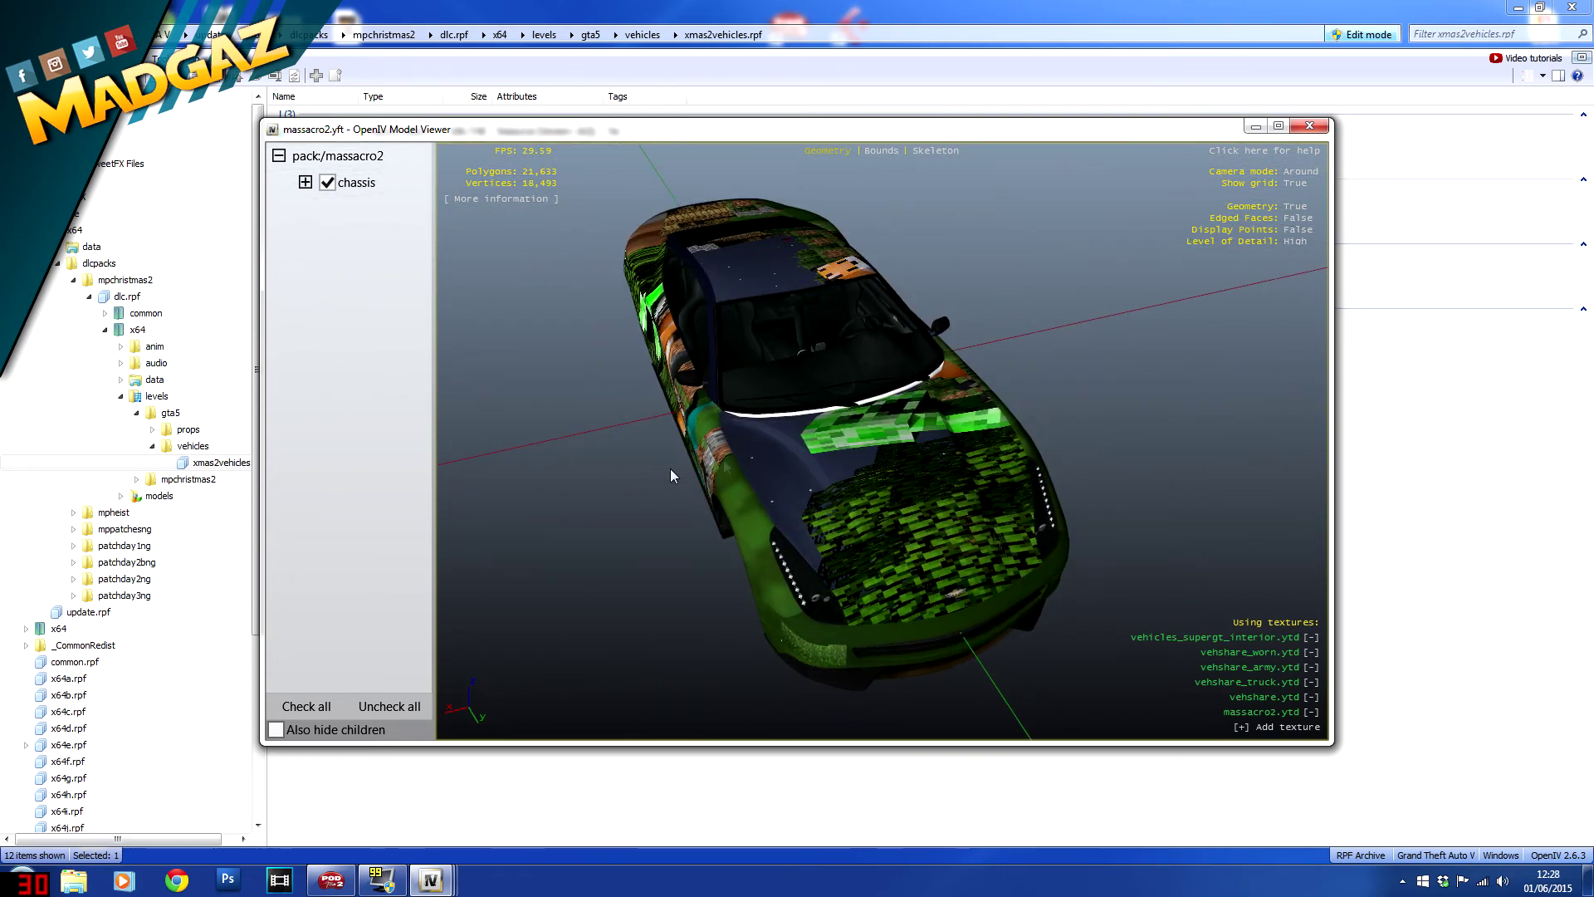
Close the model viewer showing the Massacro in its Minecraft livery.
{"action": "left_click", "coordinate": [1308, 129]}
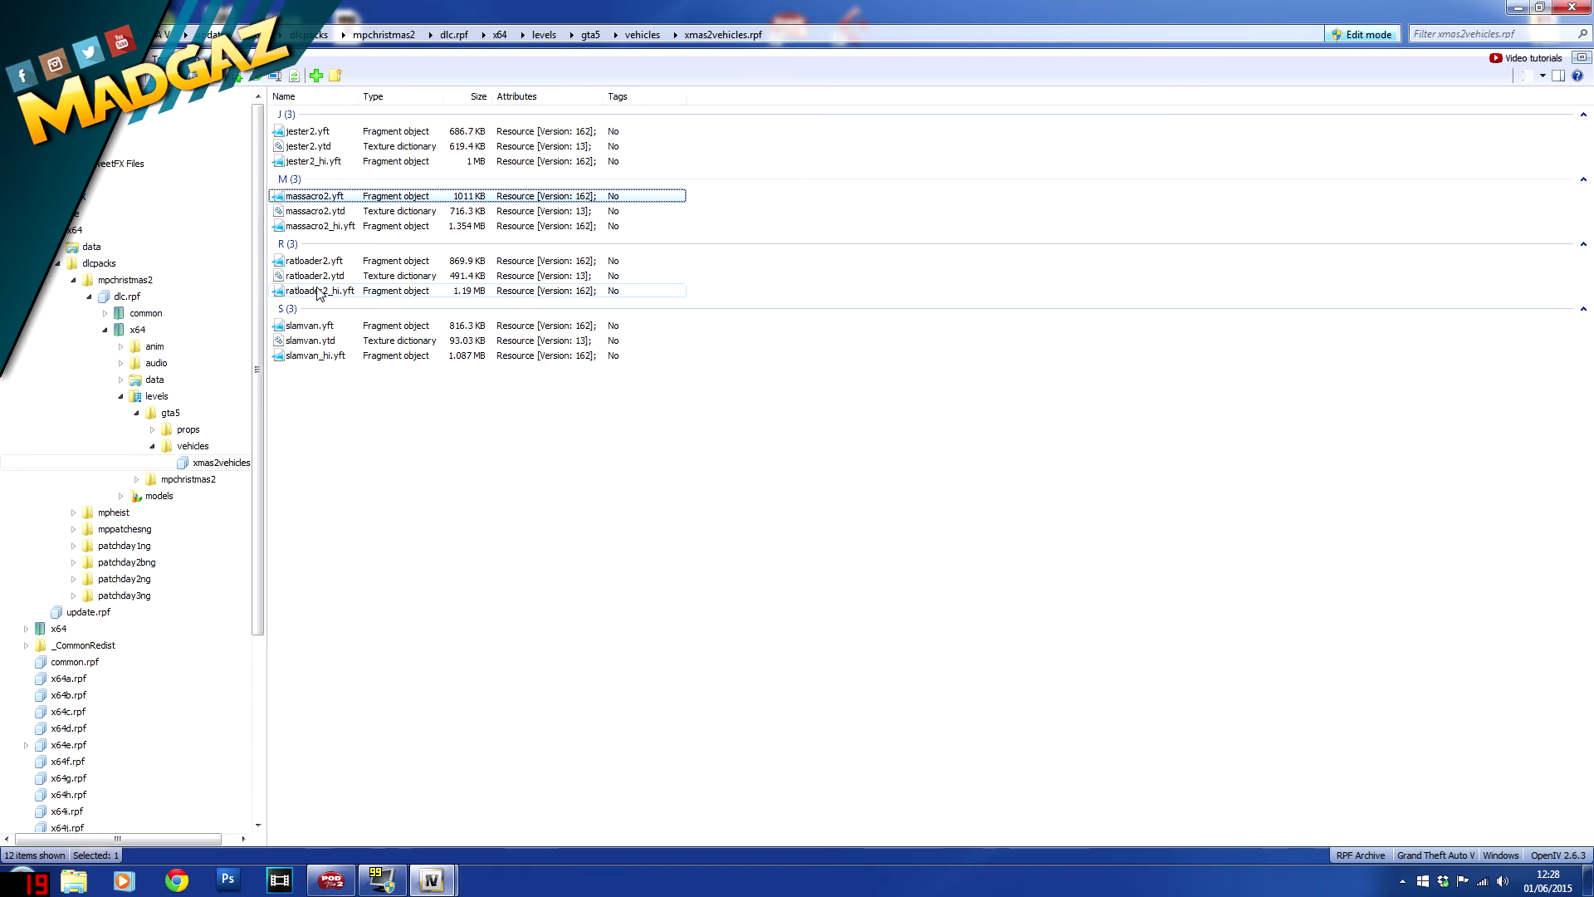
{"action": "left_click", "coordinate": [318, 293]}
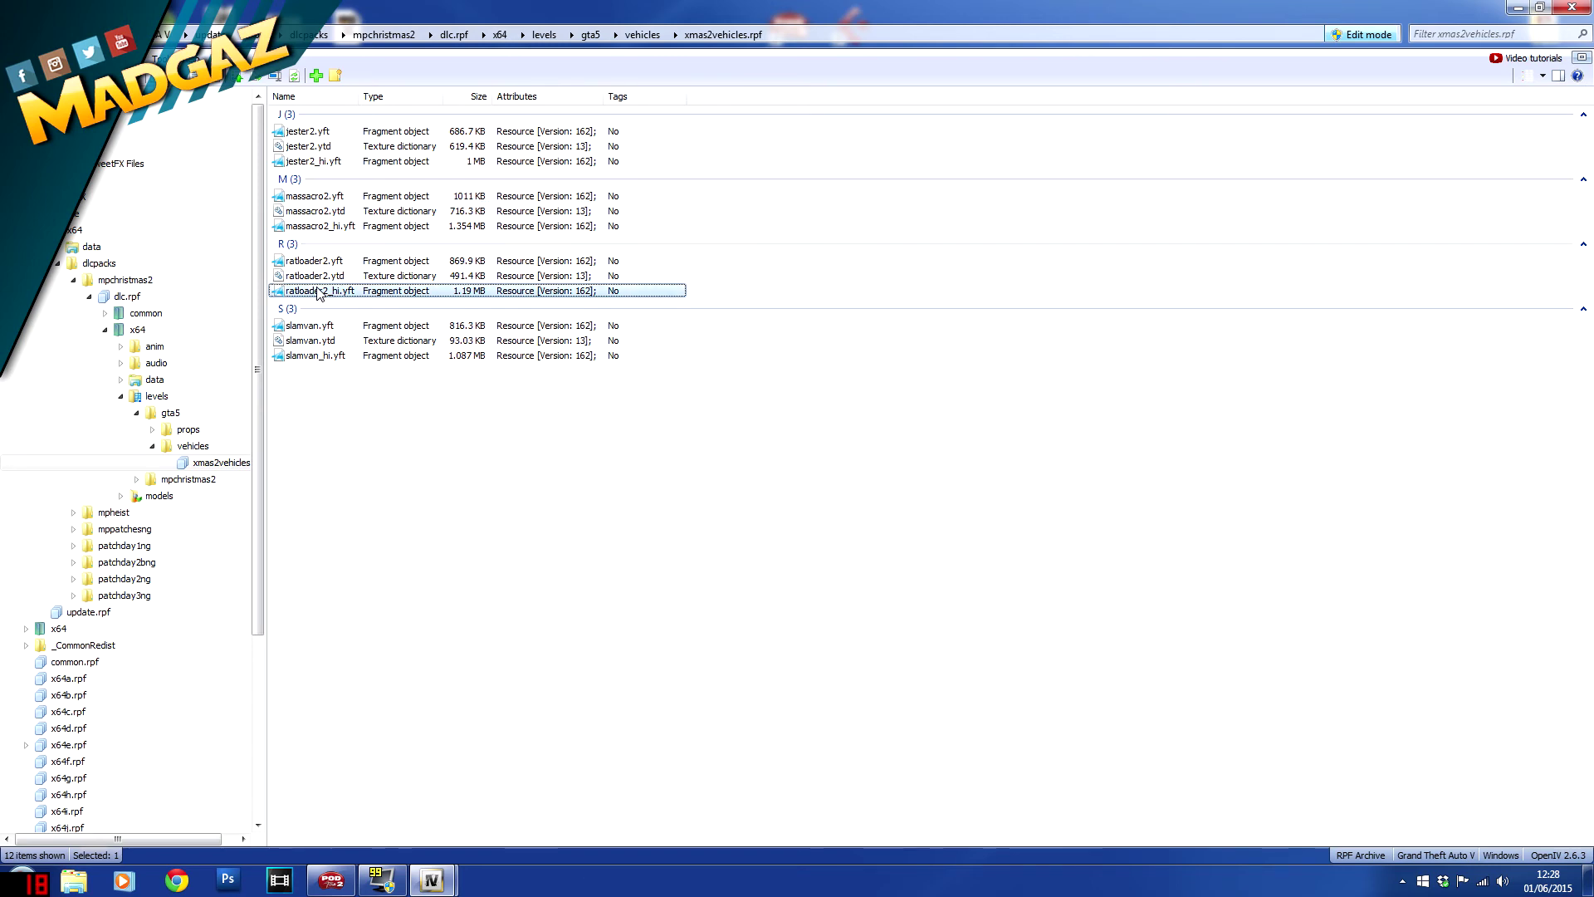
{"action": "double_click", "coordinate": [319, 293]}
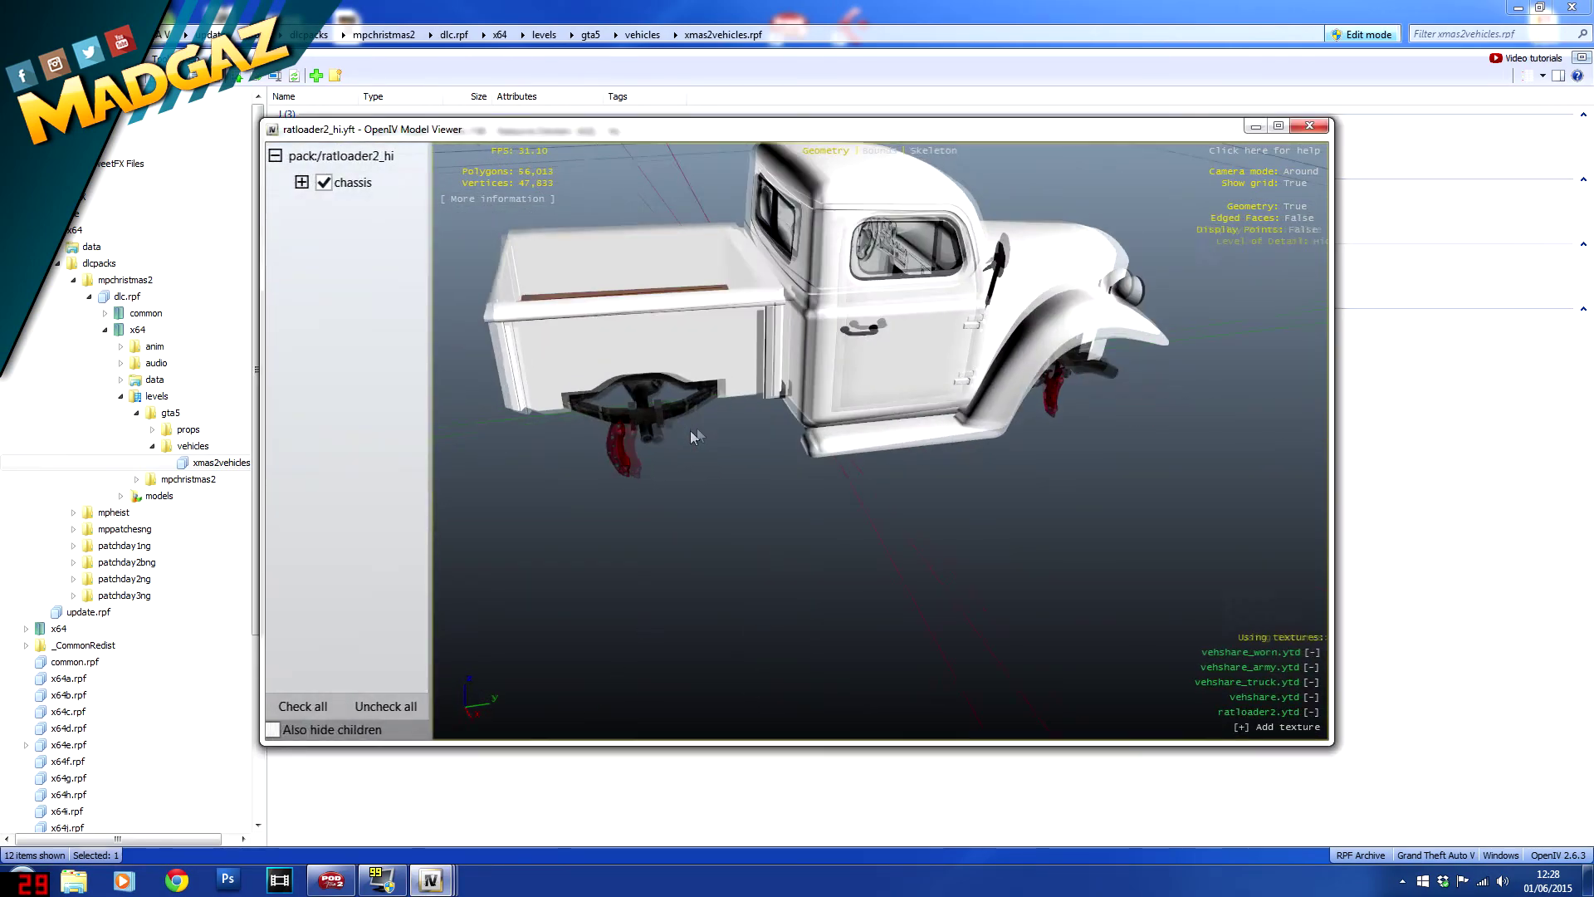
{"action": "left_click_drag", "start_coordinate": [1010, 319], "coordinate": [946, 299]}
{"action": "left_click", "coordinate": [1309, 126]}
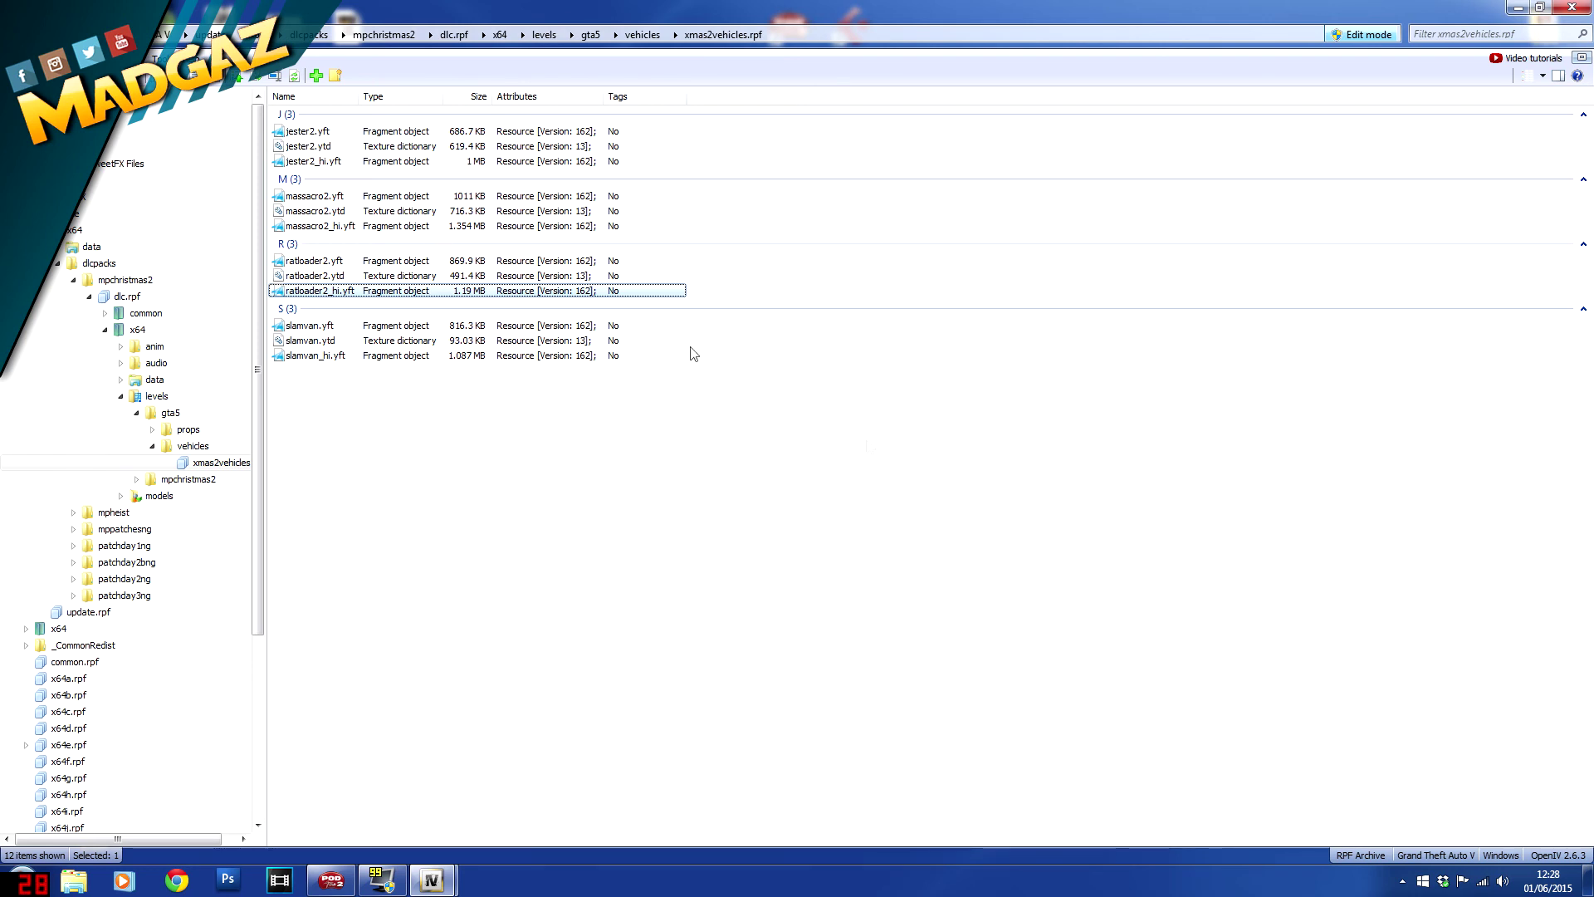
{"action": "left_click_drag", "start_coordinate": [842, 678], "coordinate": [272, 206]}
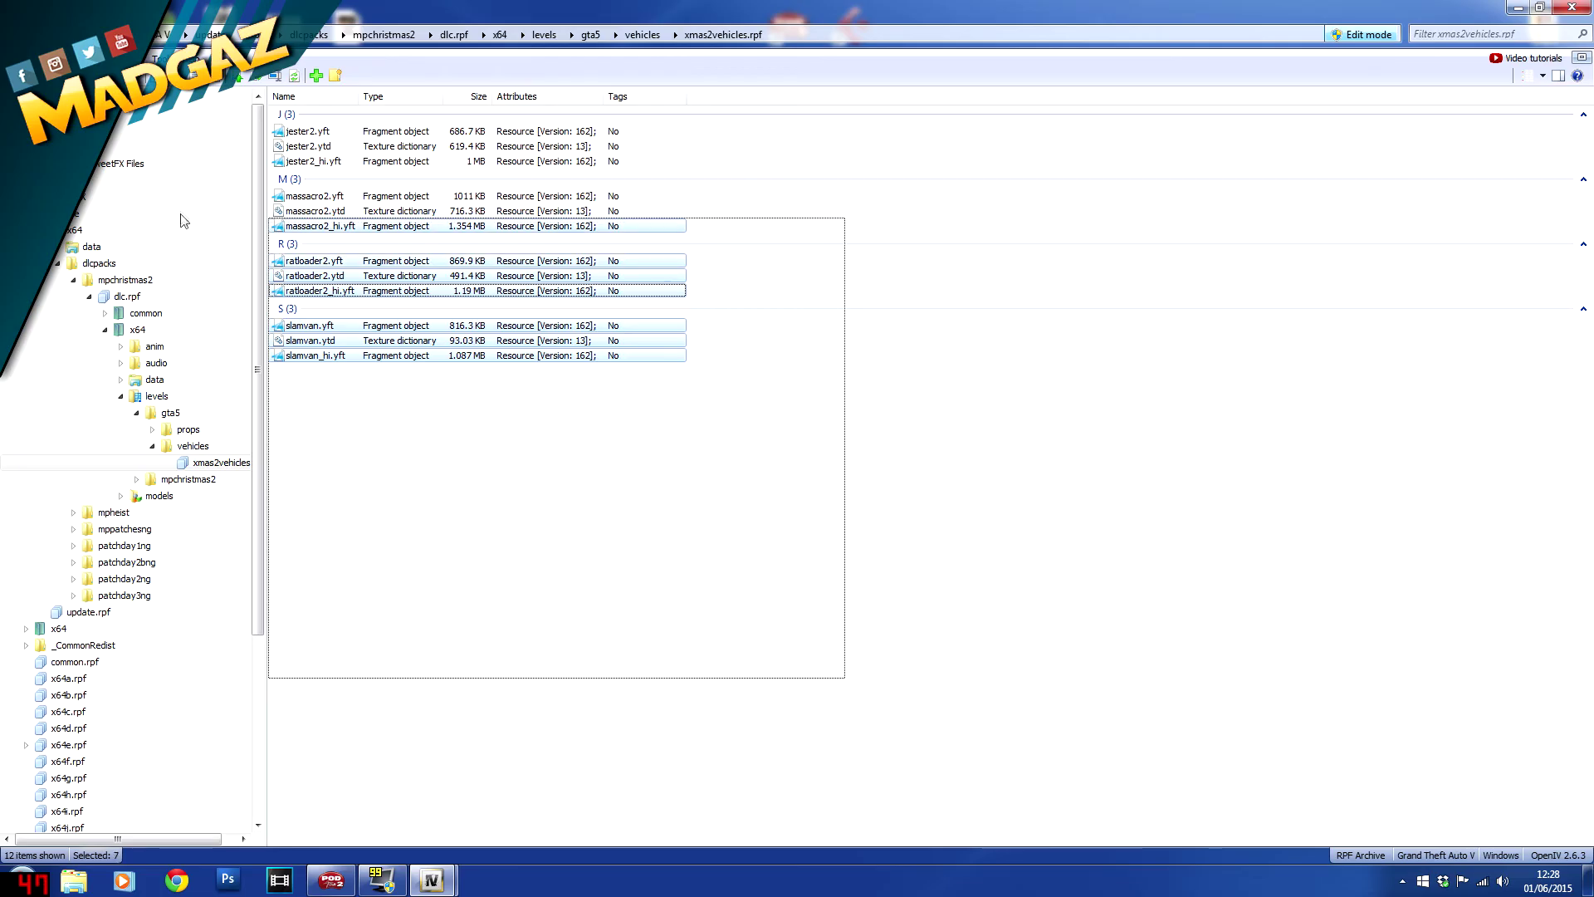
{"action": "left_click", "coordinate": [777, 597]}
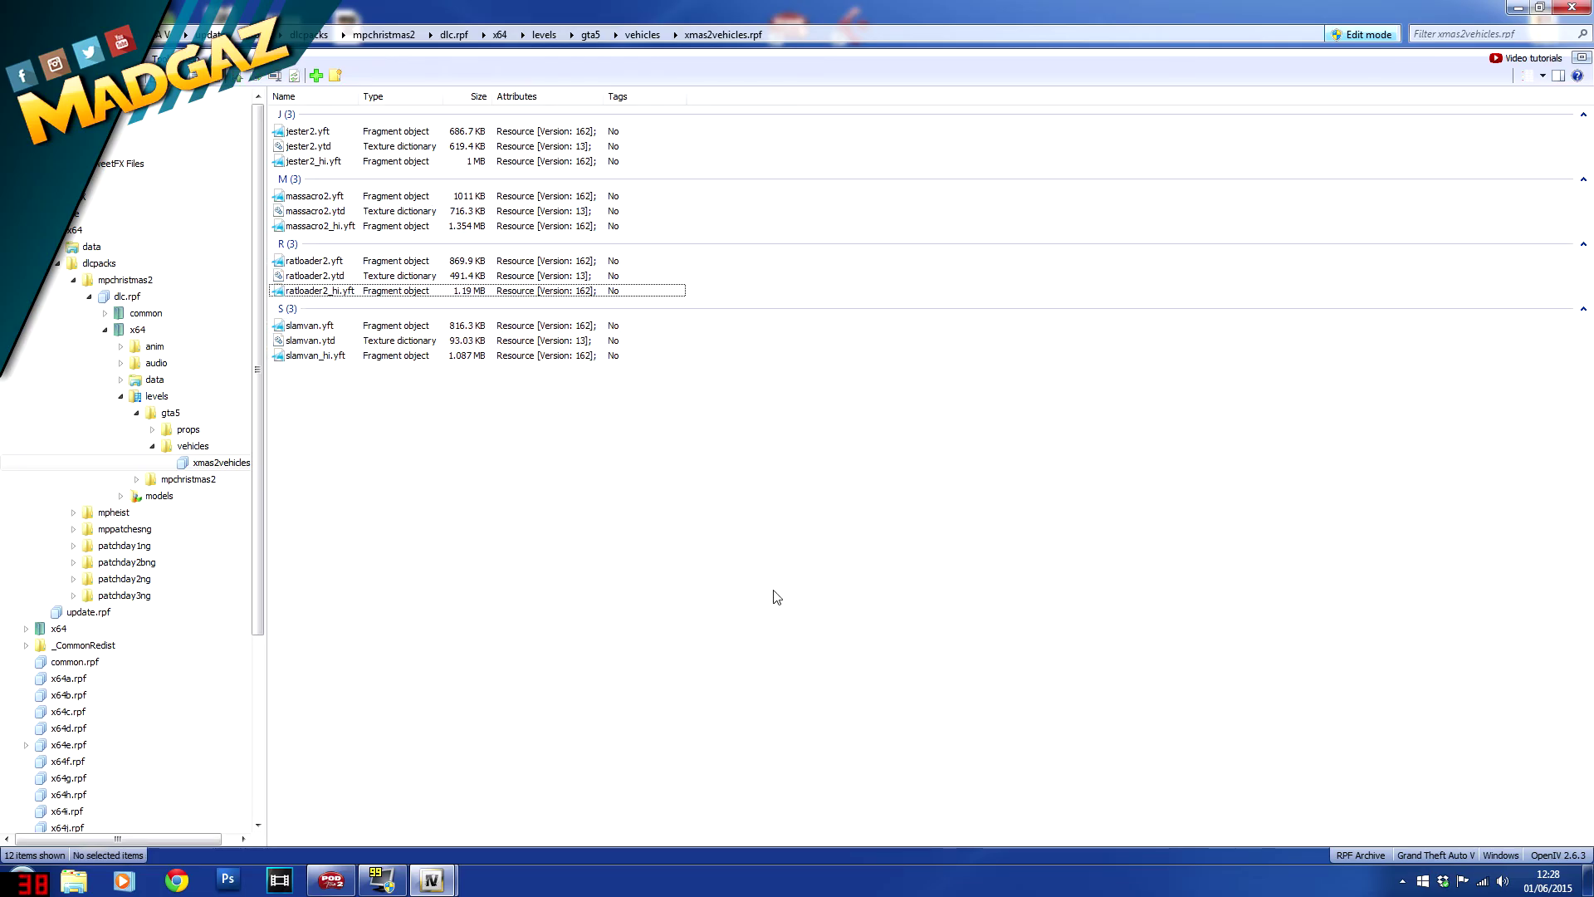